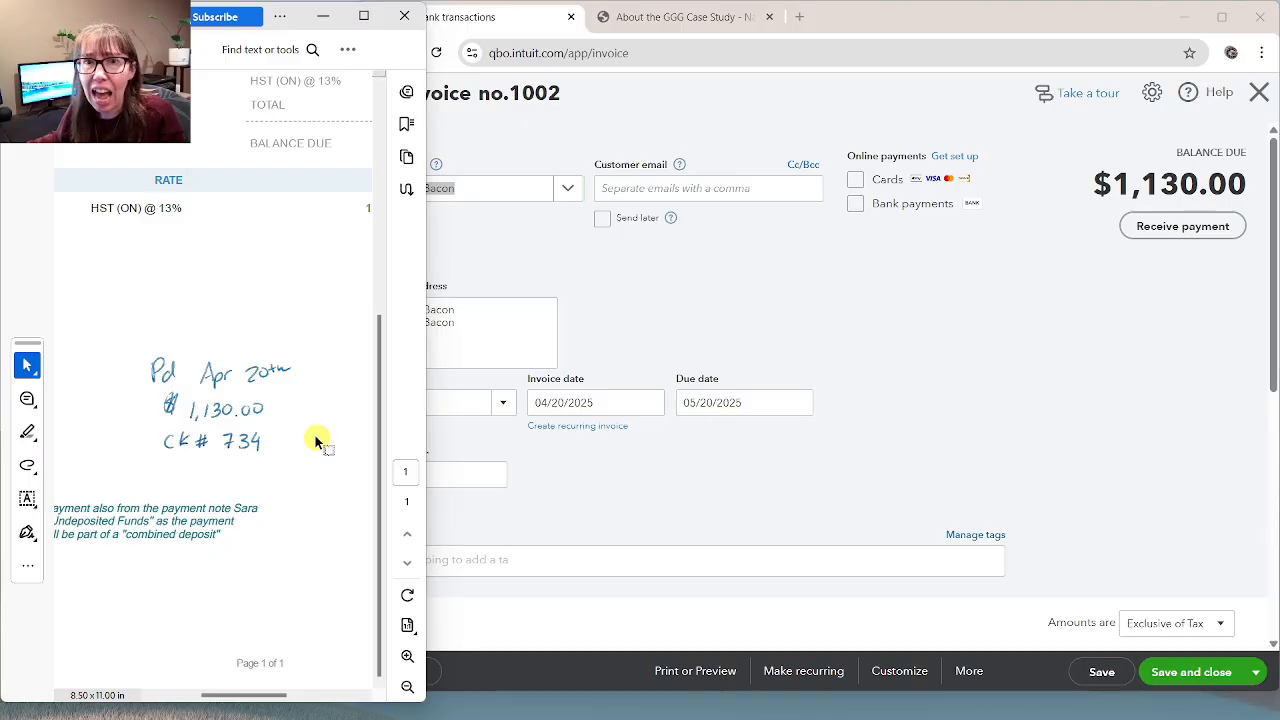
# Close invoice 1002 and open a blank bank deposit form in an enlarged window
pyautogui.click(662, 165)
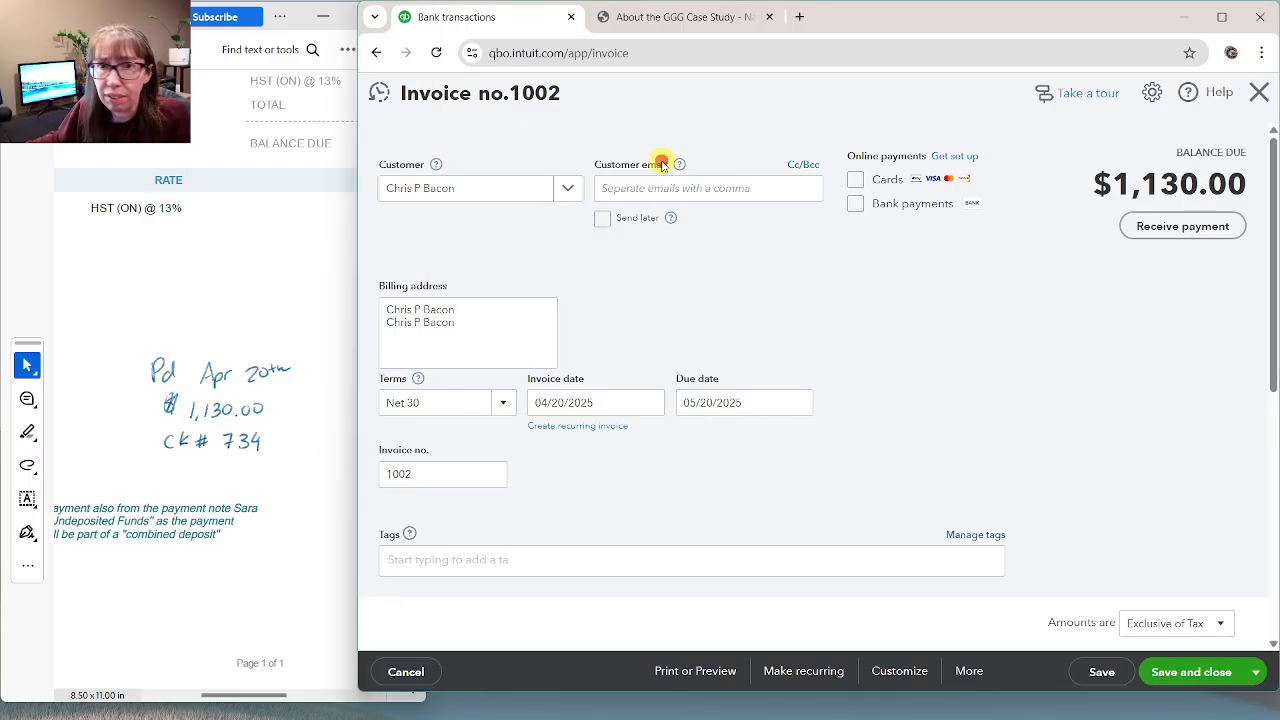
pyautogui.click(1259, 92)
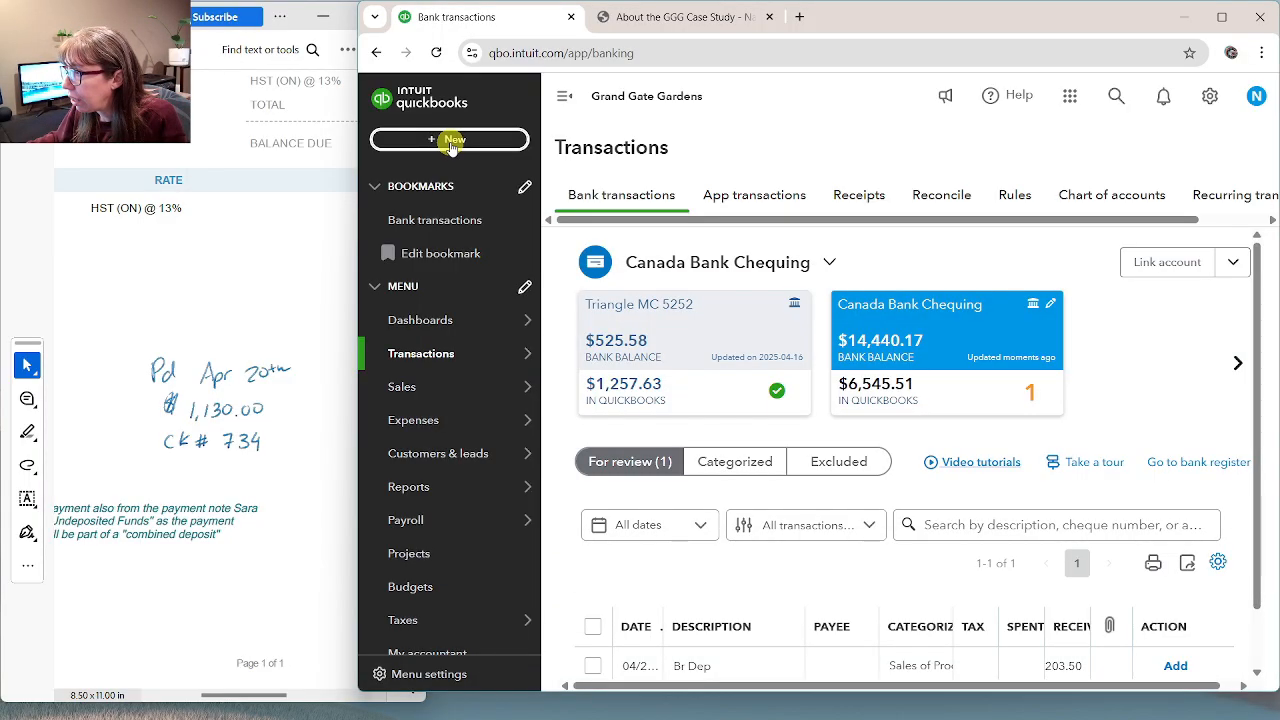
pyautogui.click(452, 142)
pyautogui.click(825, 234)
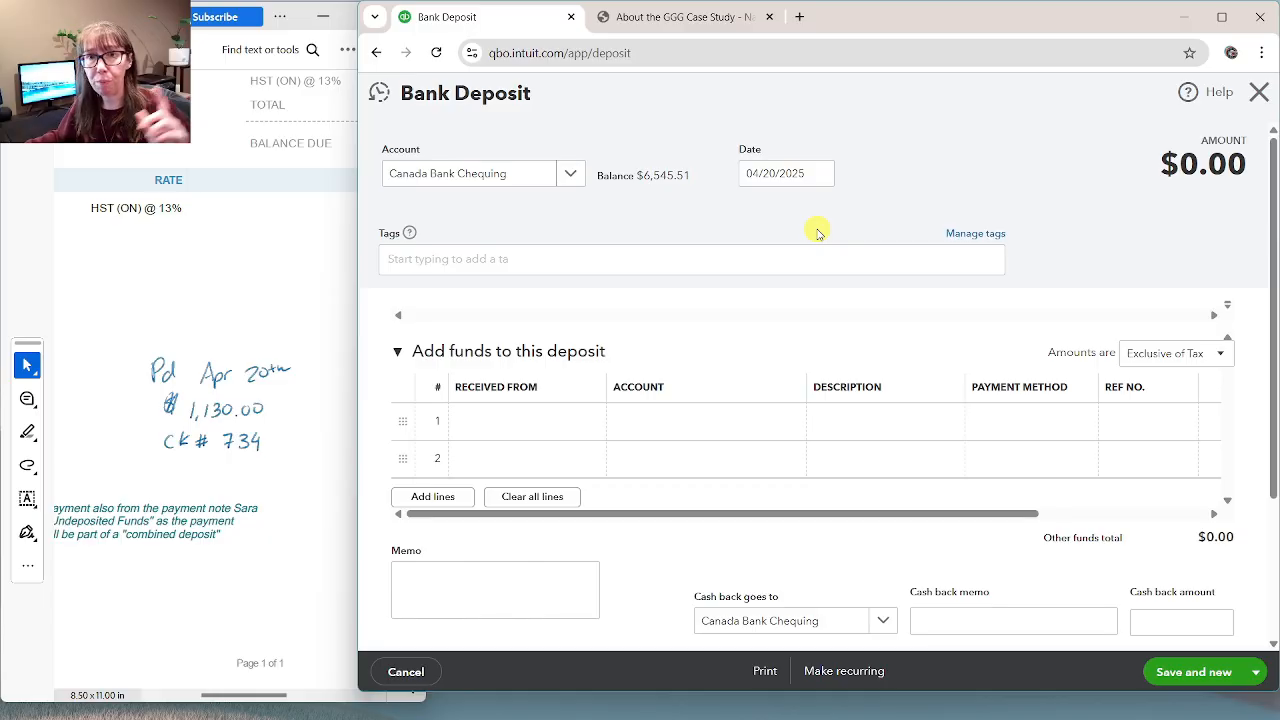
pyautogui.click(1224, 21)
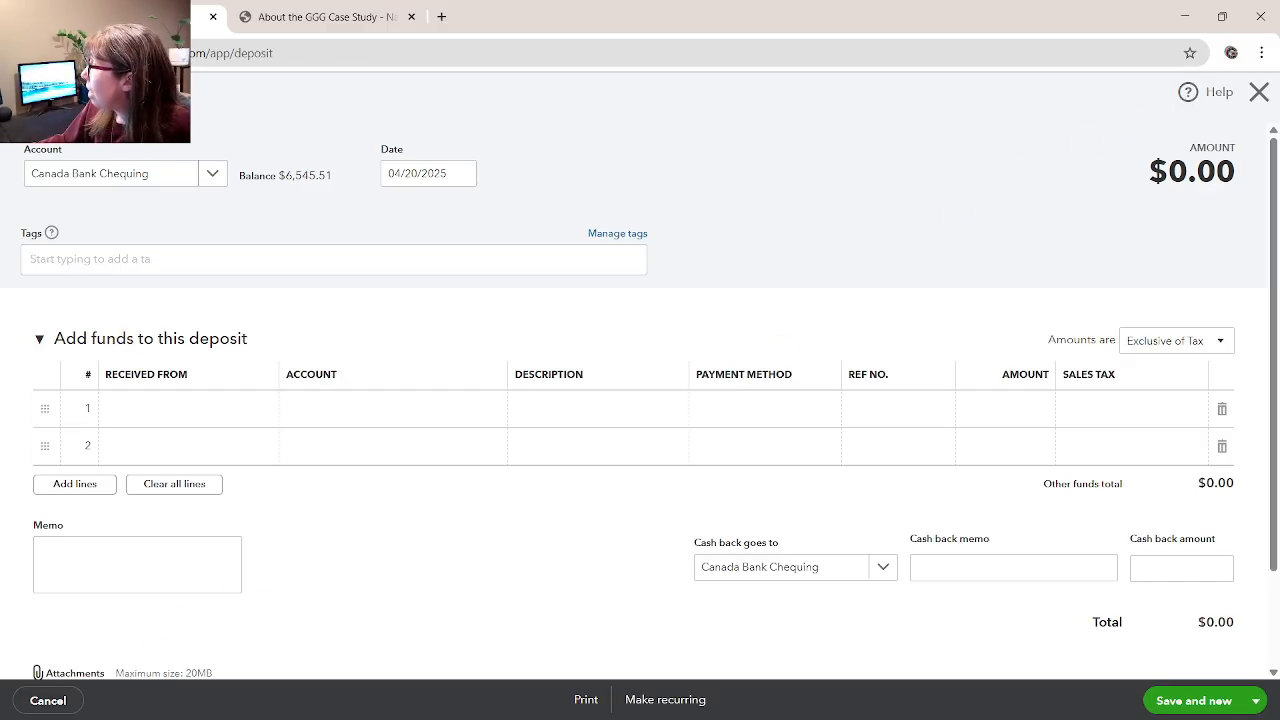
# Open the deposit slip PDF from the 04 Deposits folder of 2025.04 Week 4 With Notes and enlarge it for reading
pyautogui.moveTo(1279, 190); pyautogui.dragTo(815, 1)
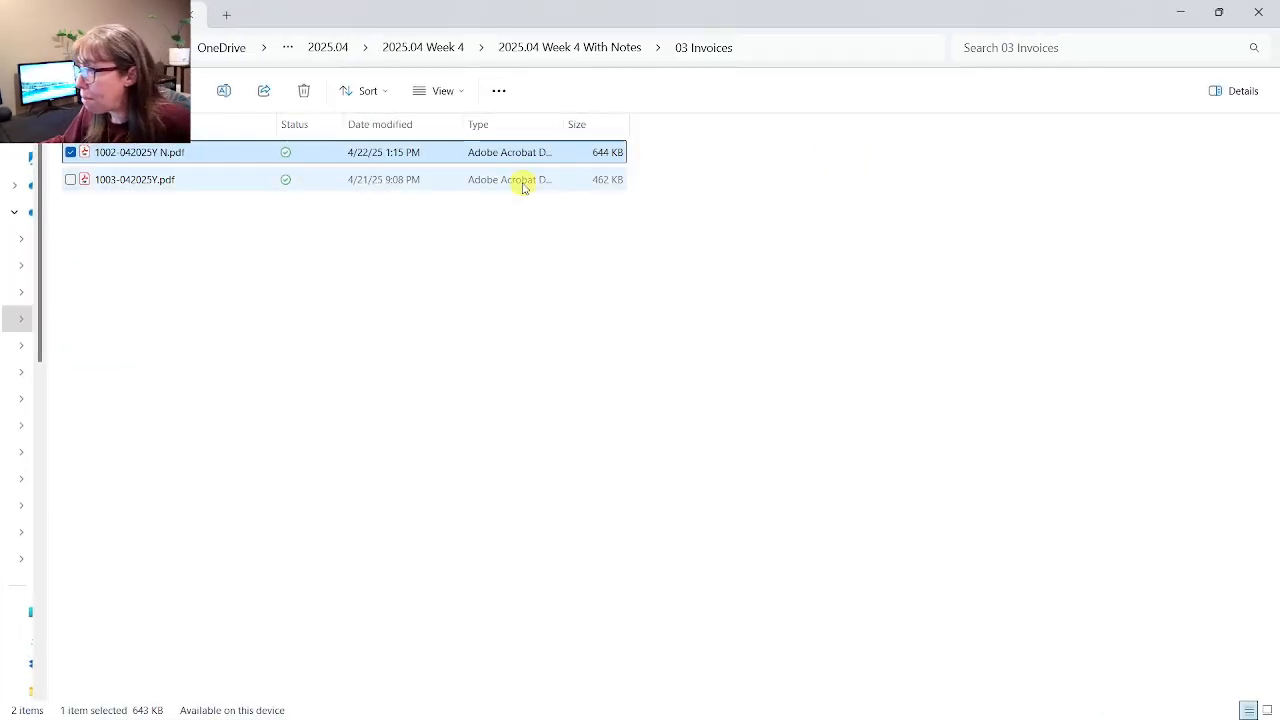
pyautogui.click(562, 42)
pyautogui.doubleClick(156, 212)
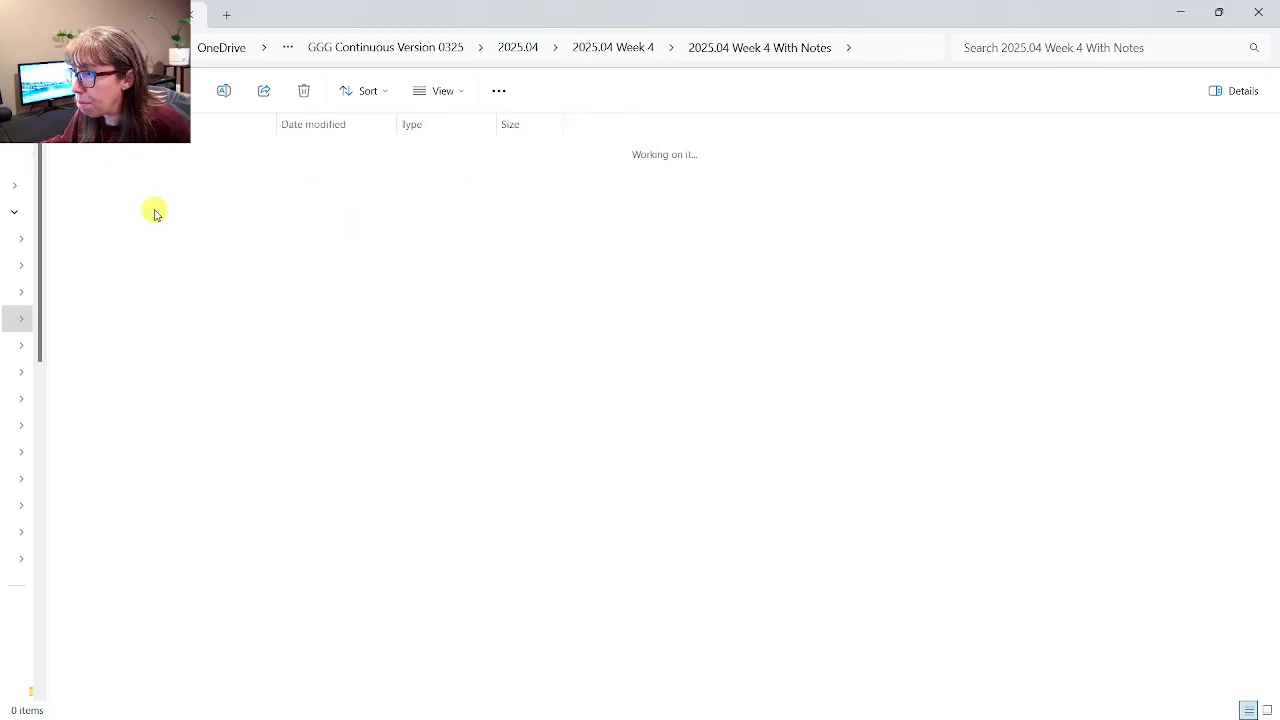
pyautogui.doubleClick(128, 156)
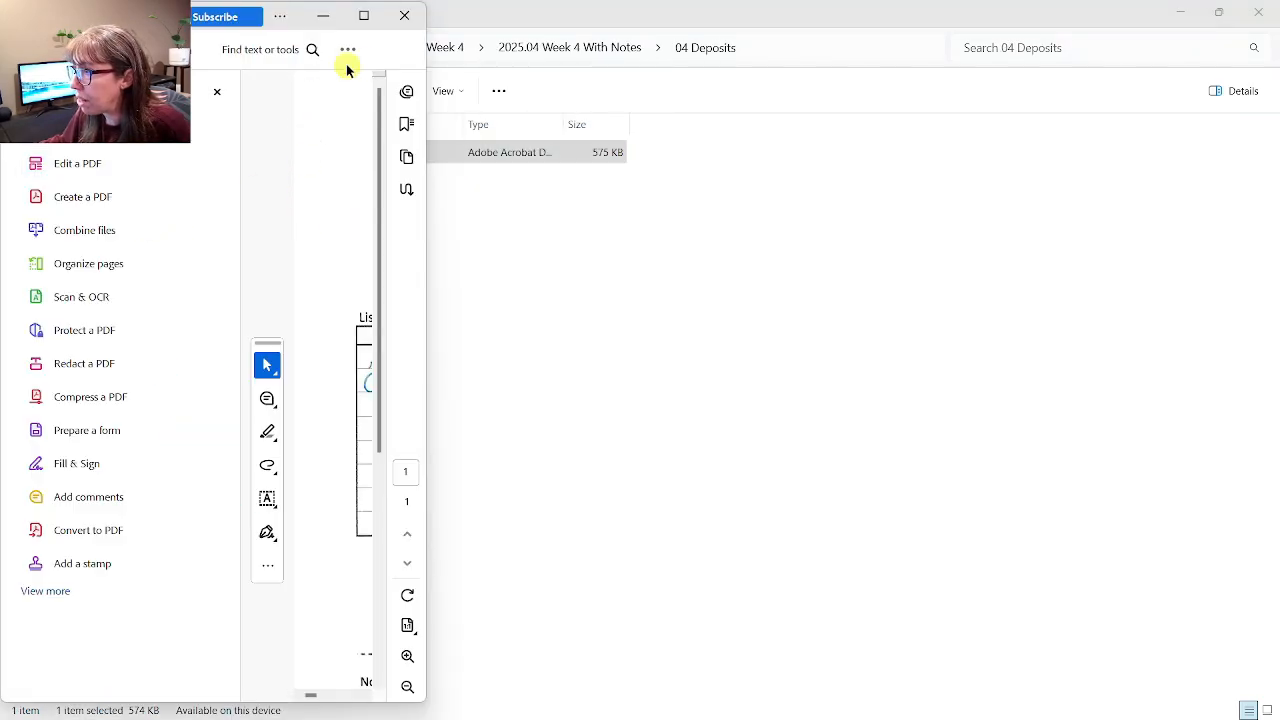
pyautogui.click(364, 15)
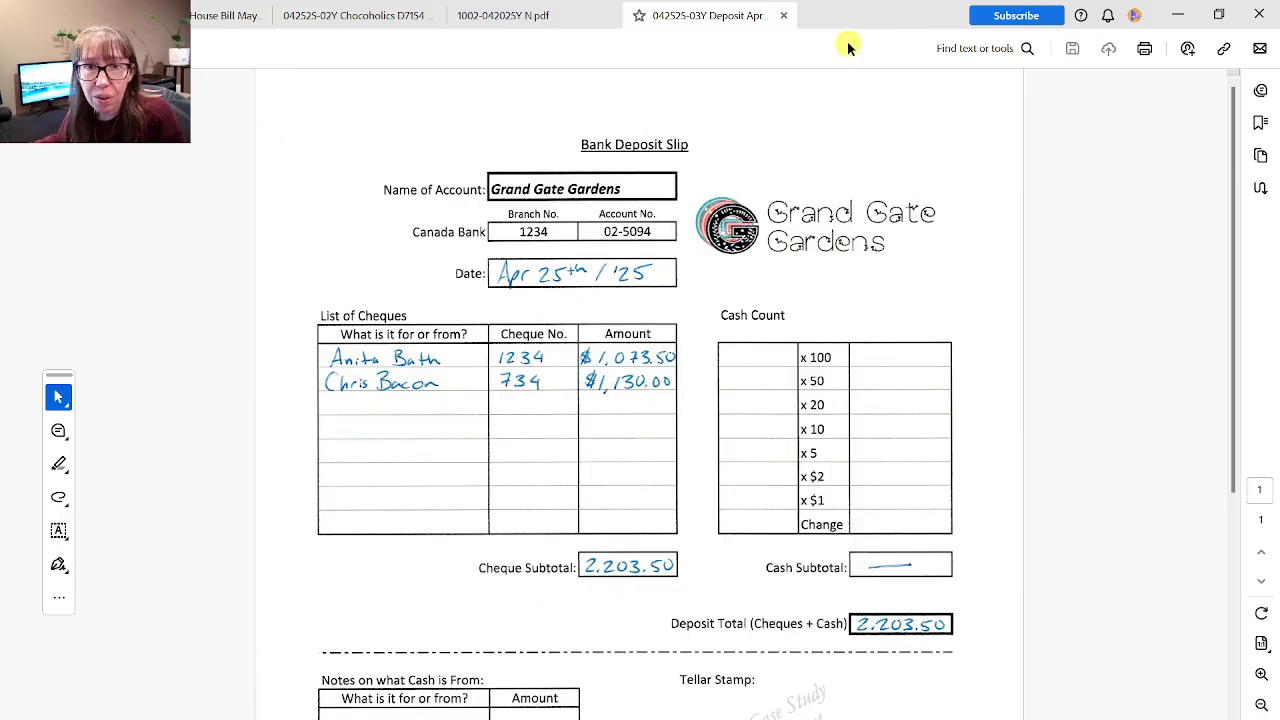
pyautogui.click(538, 18)
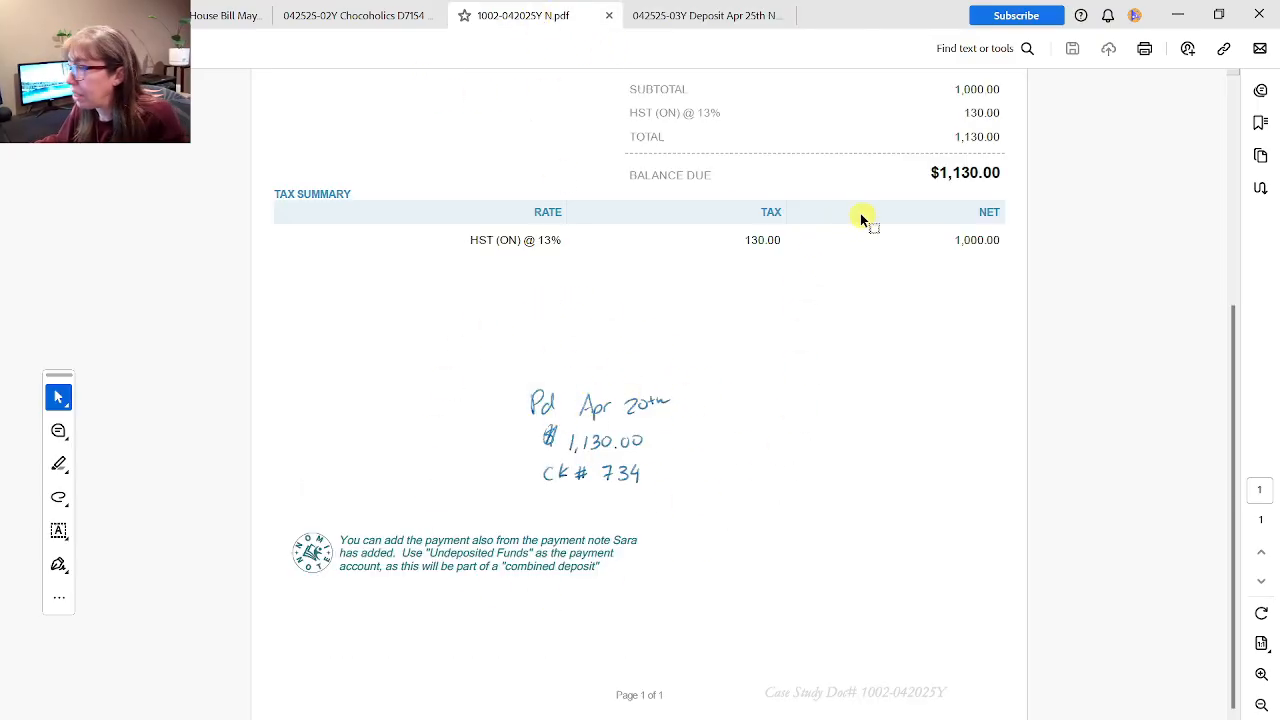
pyautogui.click(1219, 14)
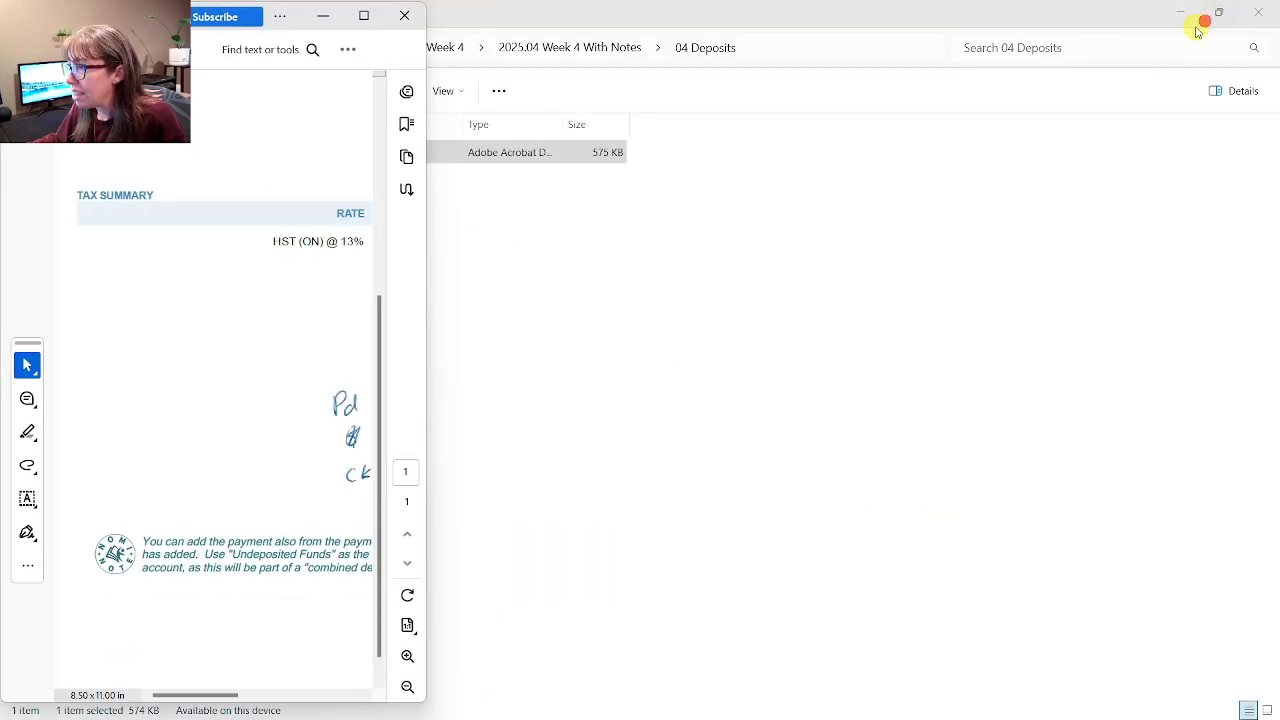
pyautogui.click(760, 210)
pyautogui.click(1180, 14)
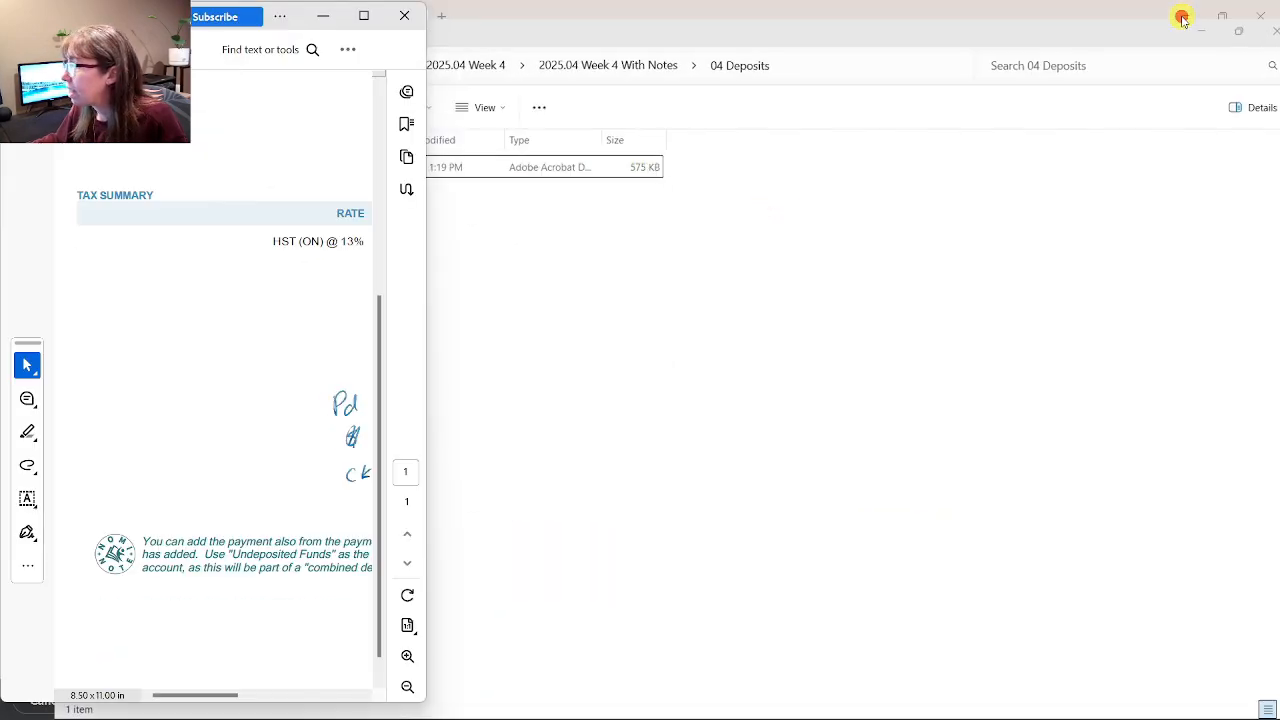
pyautogui.click(866, 180)
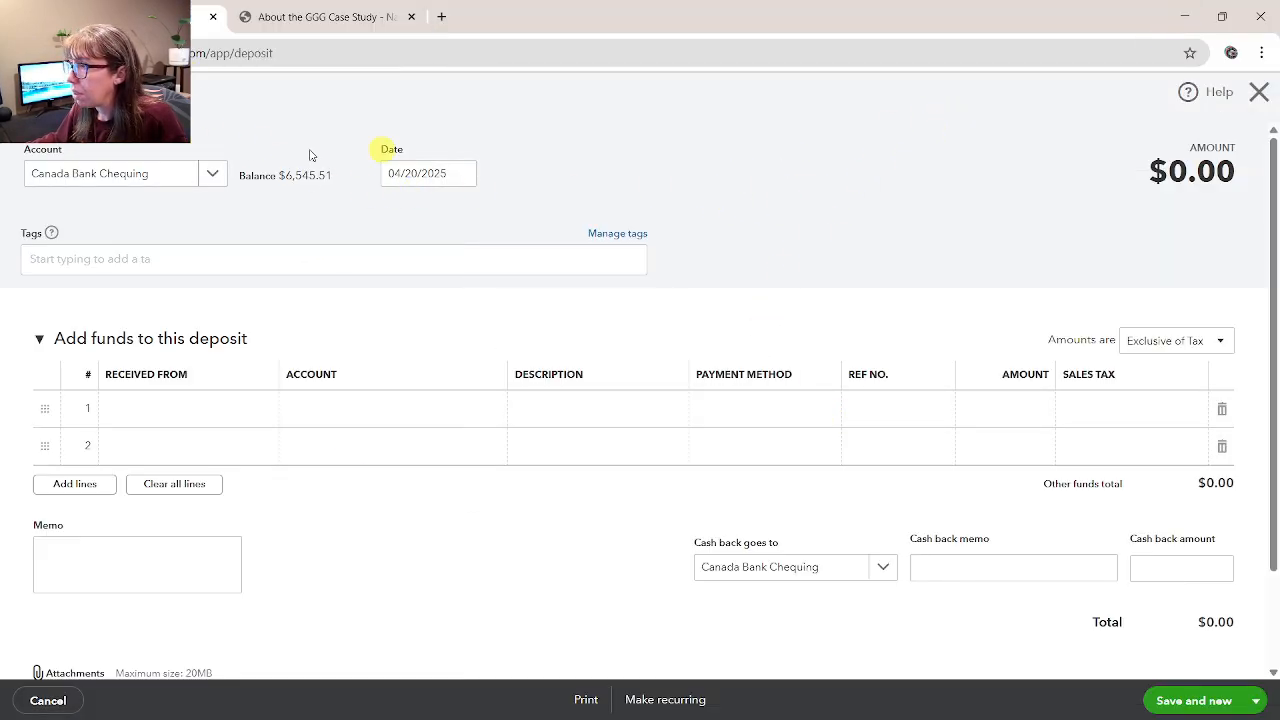
pyautogui.click(1258, 92)
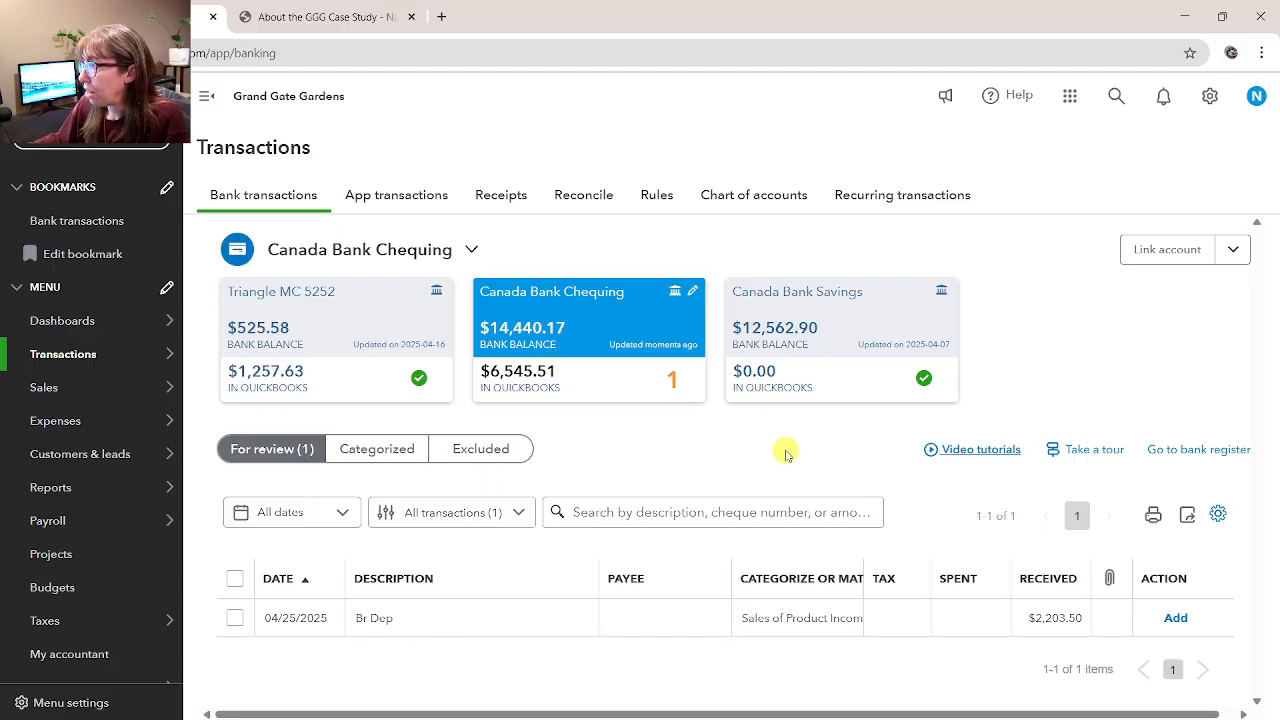
# Open invoice 1002 from the recent transactions and start receiving its payment
pyautogui.click(1115, 100)
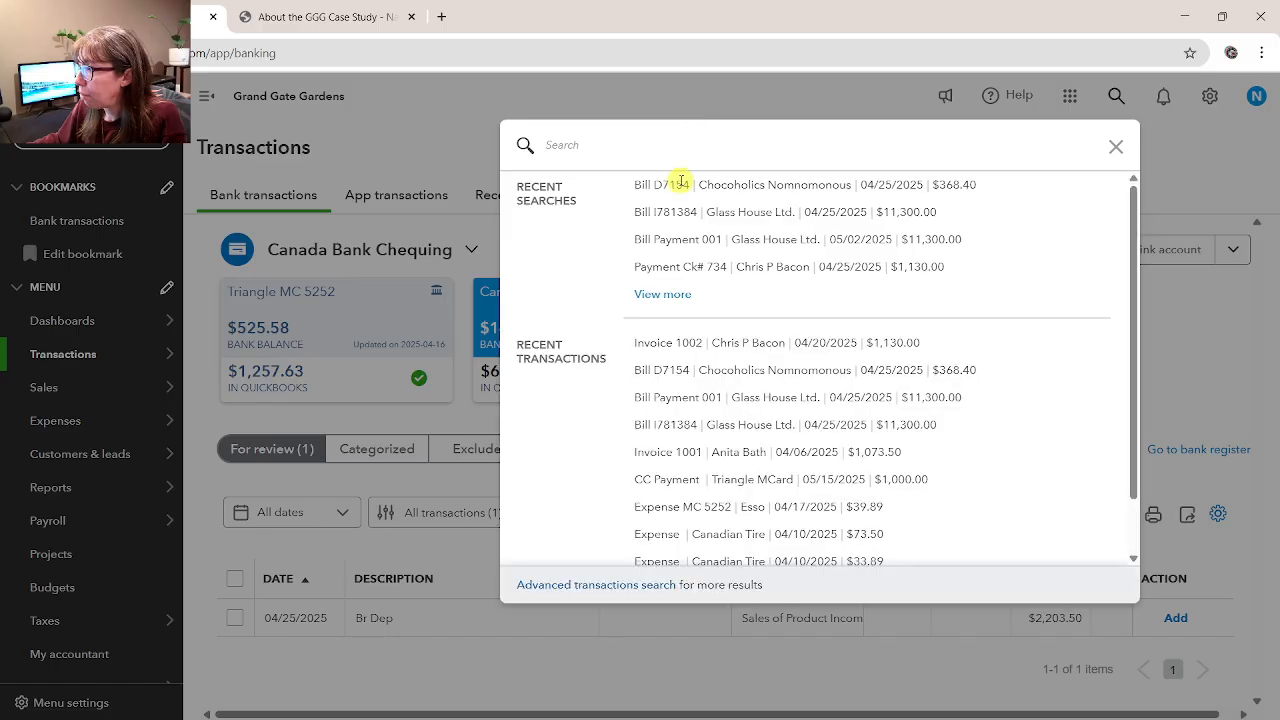
pyautogui.click(677, 345)
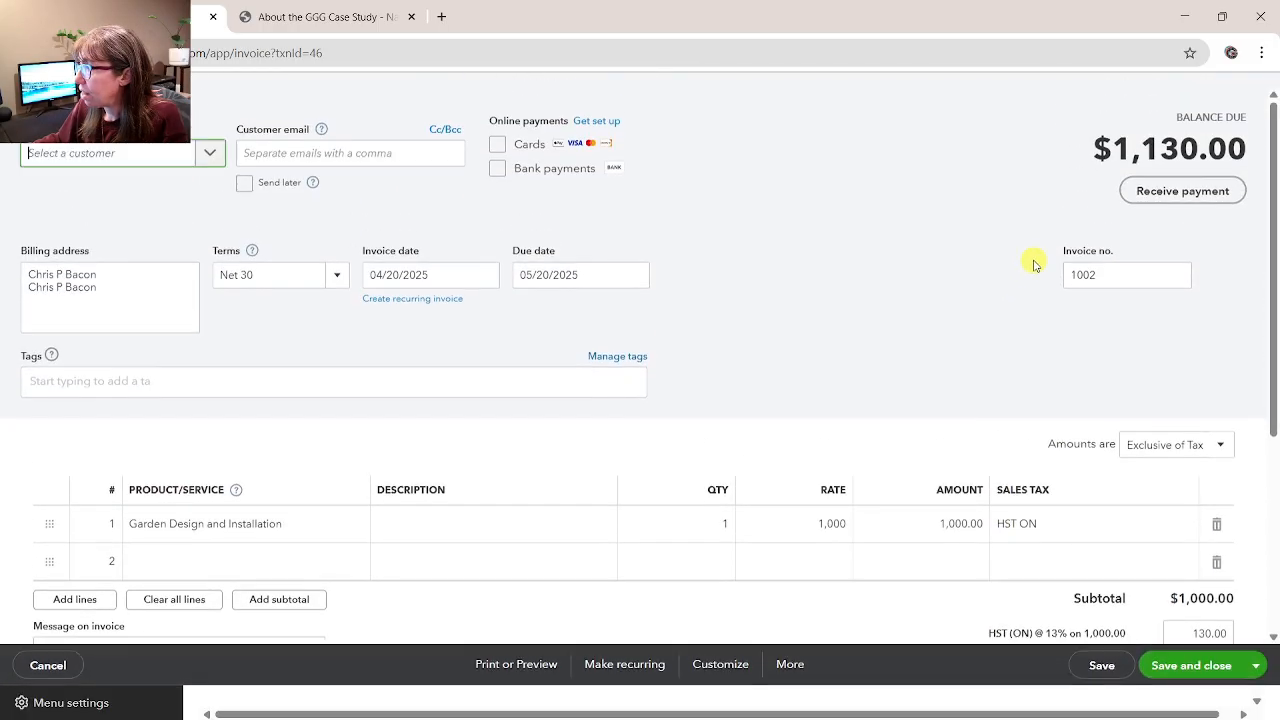
pyautogui.click(1190, 230)
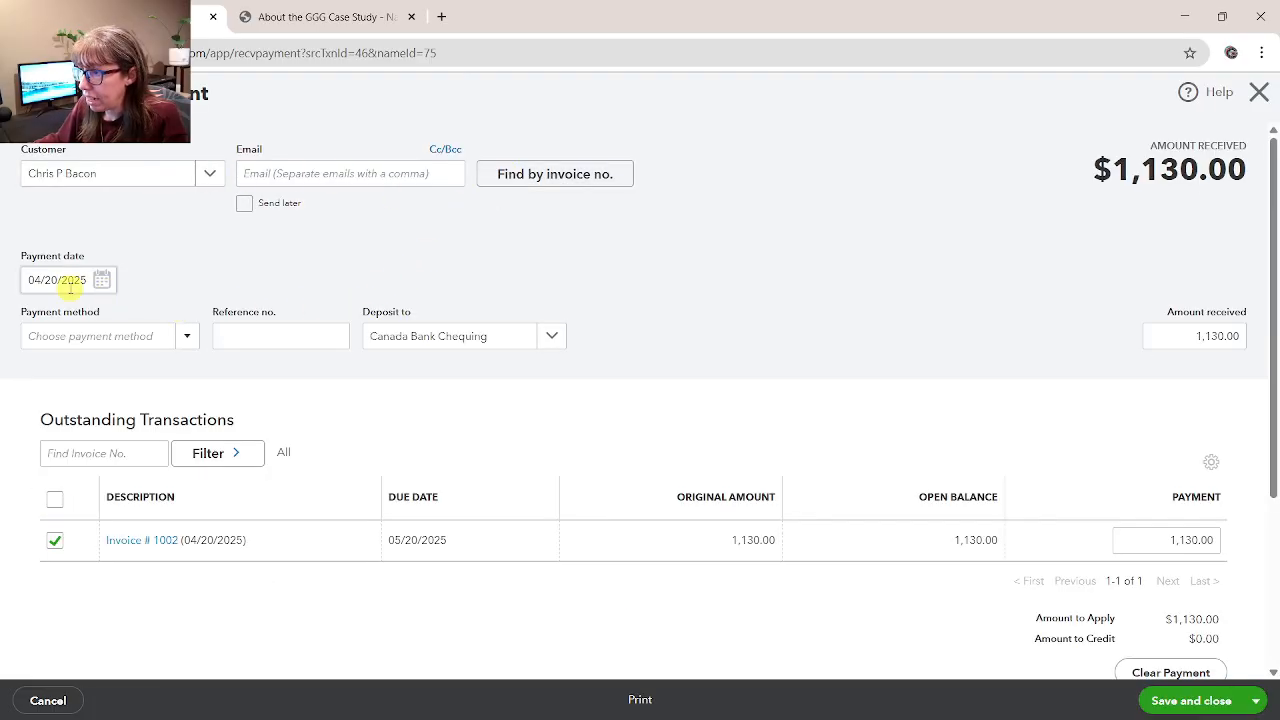
# Show the handwritten payment note beside the payment form and enter Ck 734 as the payment's reference number
pyautogui.click(243, 337)
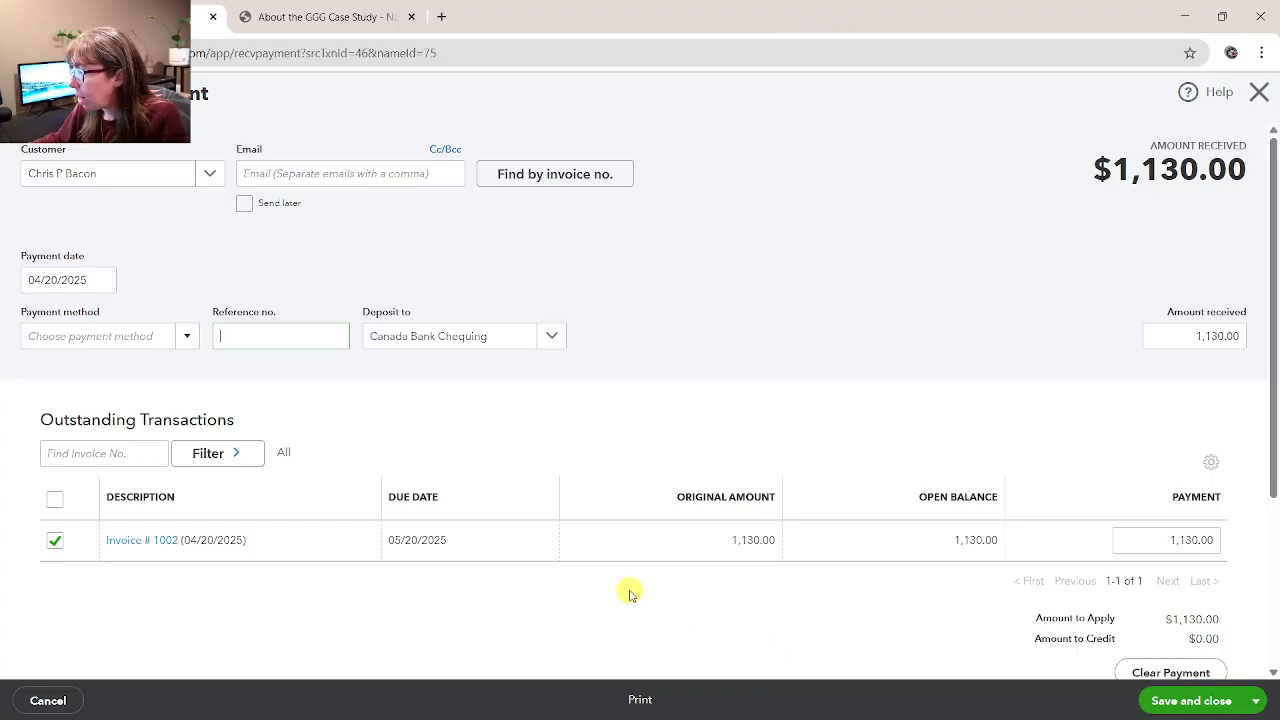
pyautogui.click(1222, 16)
pyautogui.click(223, 286)
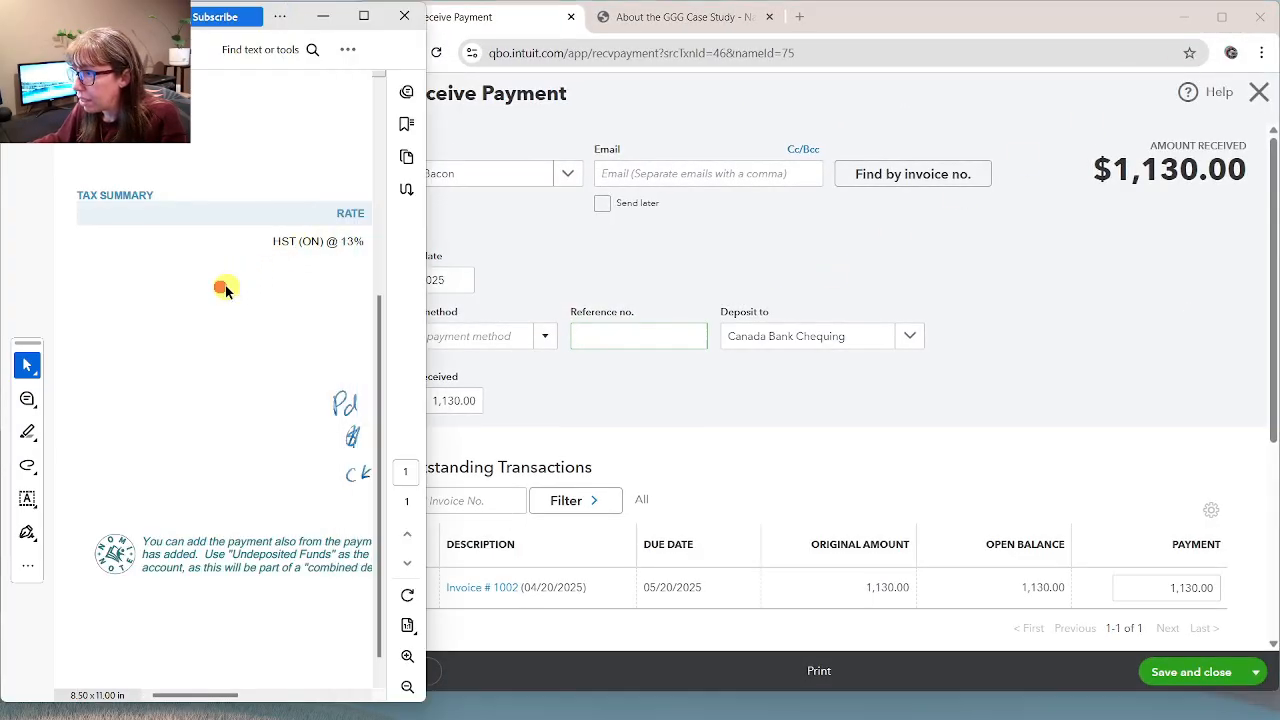
pyautogui.moveTo(223, 692); pyautogui.dragTo(278, 704)
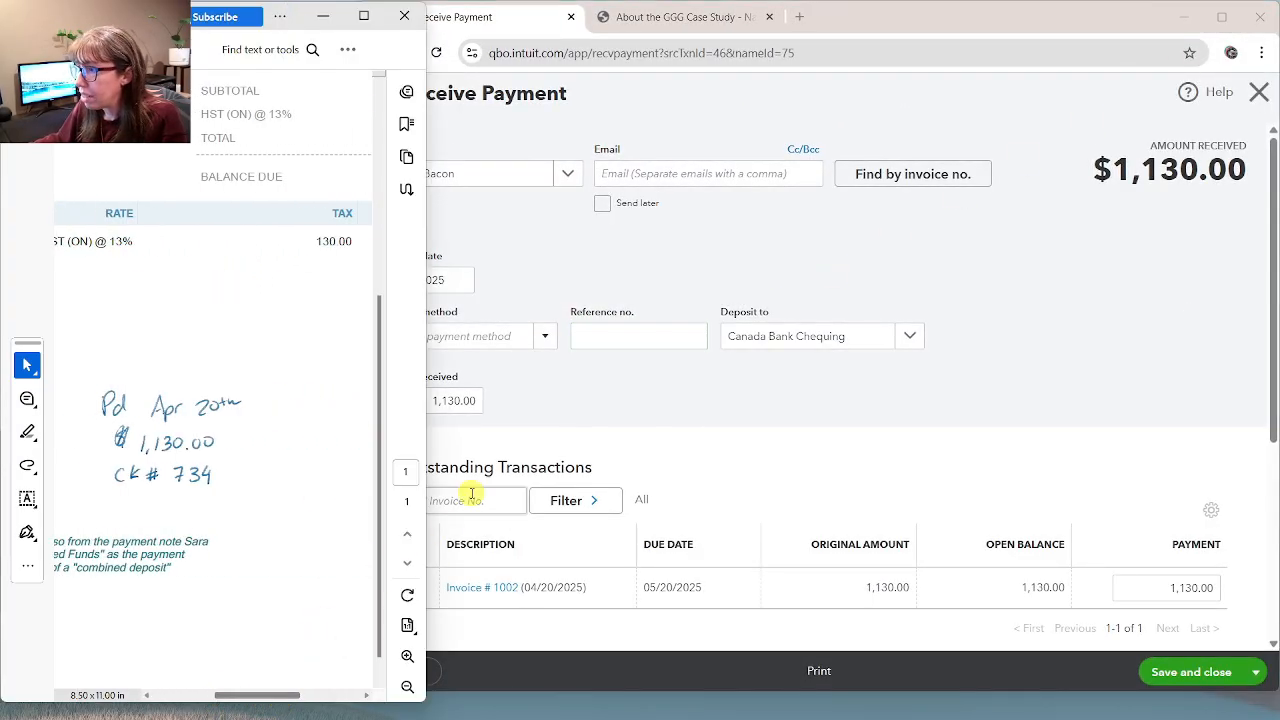
pyautogui.click(608, 340)
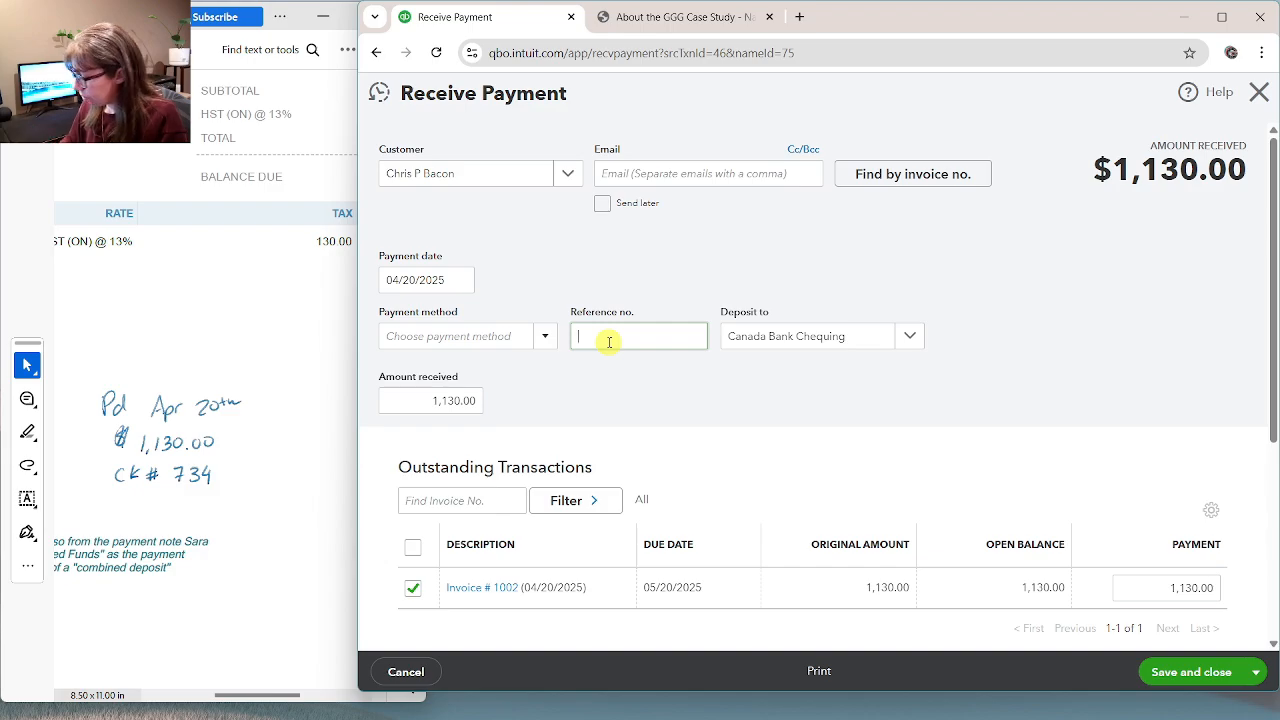
pyautogui.write('Ck 73')
pyautogui.write('4')
pyautogui.press('Tab')
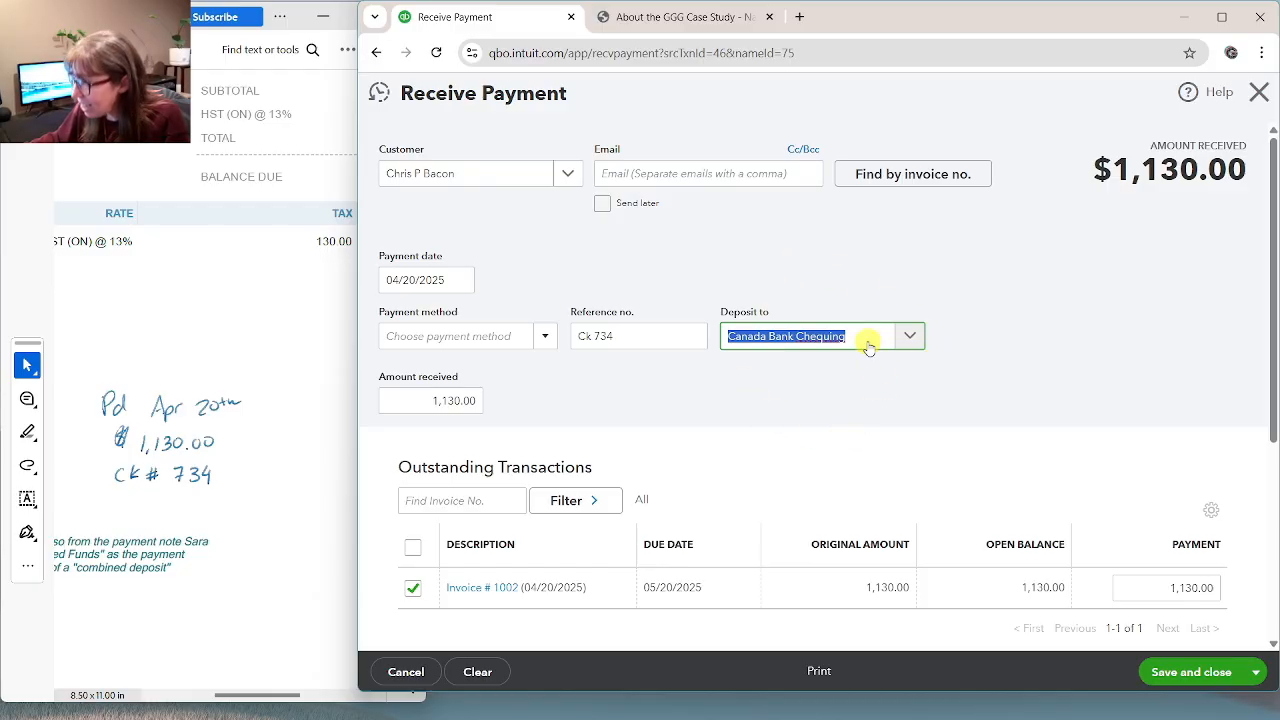
# Set the payment's deposit account to Undeposited Funds and save and close the payment
pyautogui.click(910, 336)
pyautogui.scroll(-3, 817, 449)
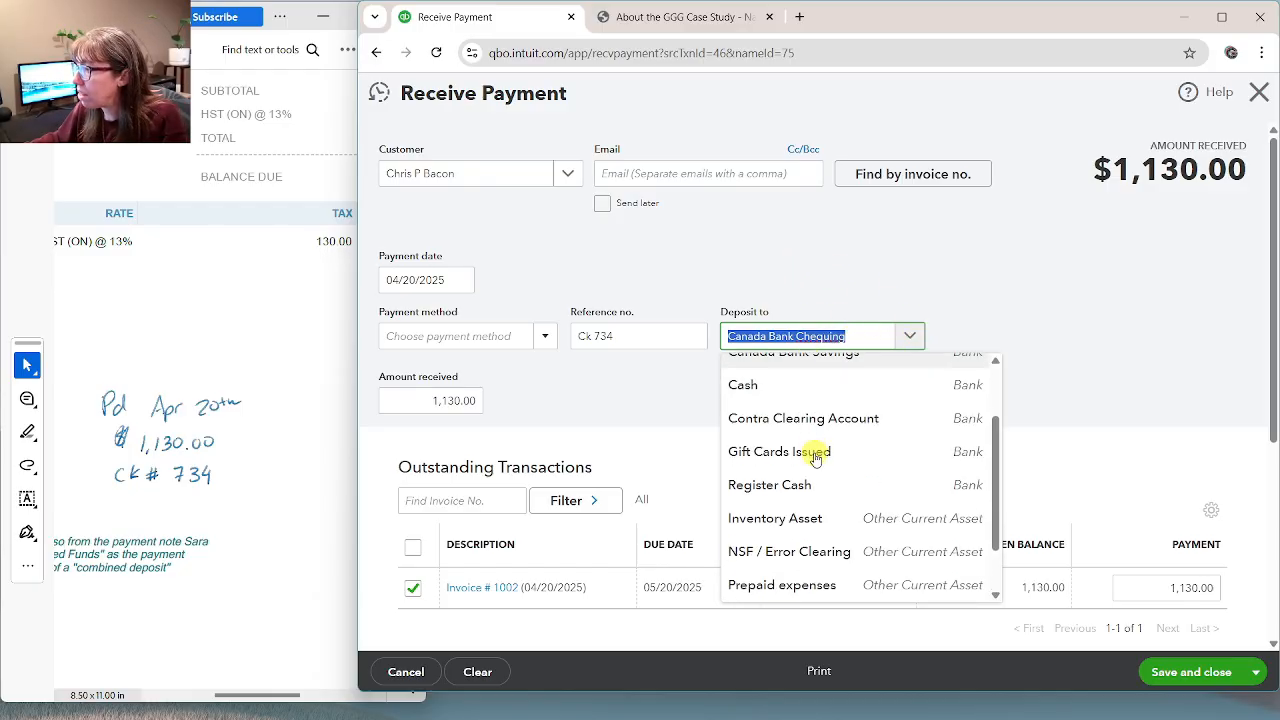
pyautogui.click(786, 590)
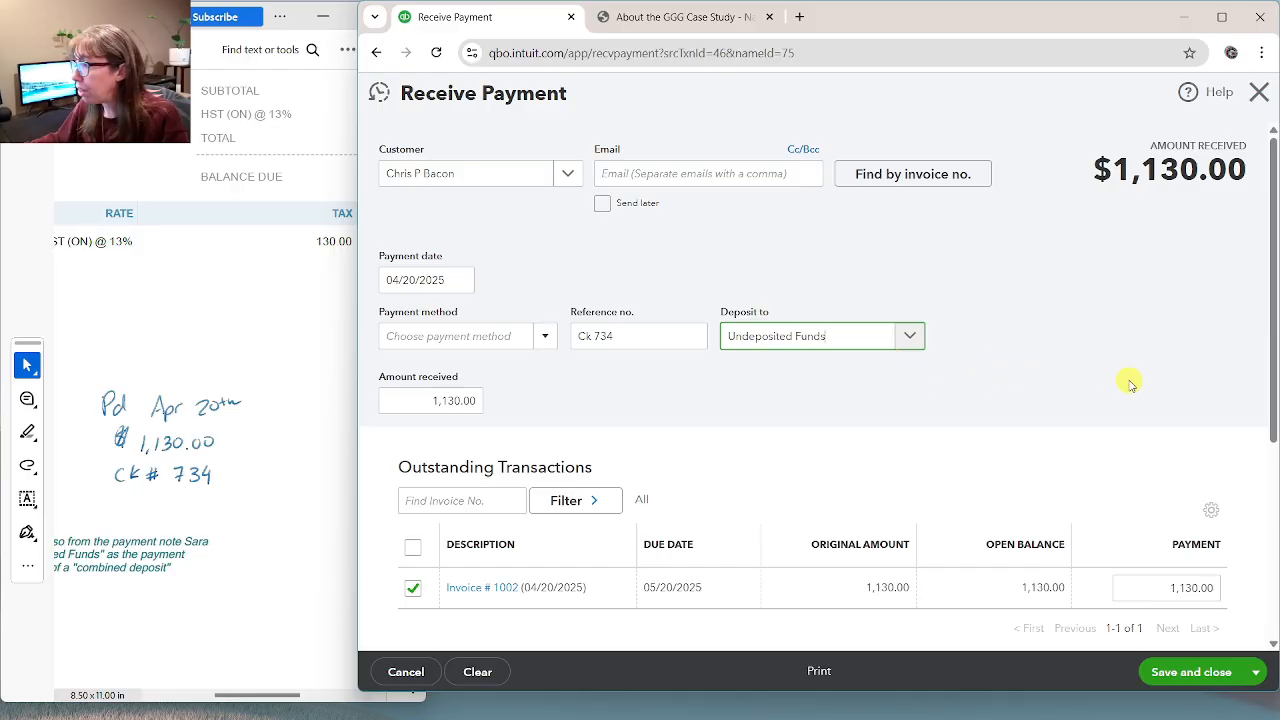
pyautogui.scroll(-3, 1130, 385)
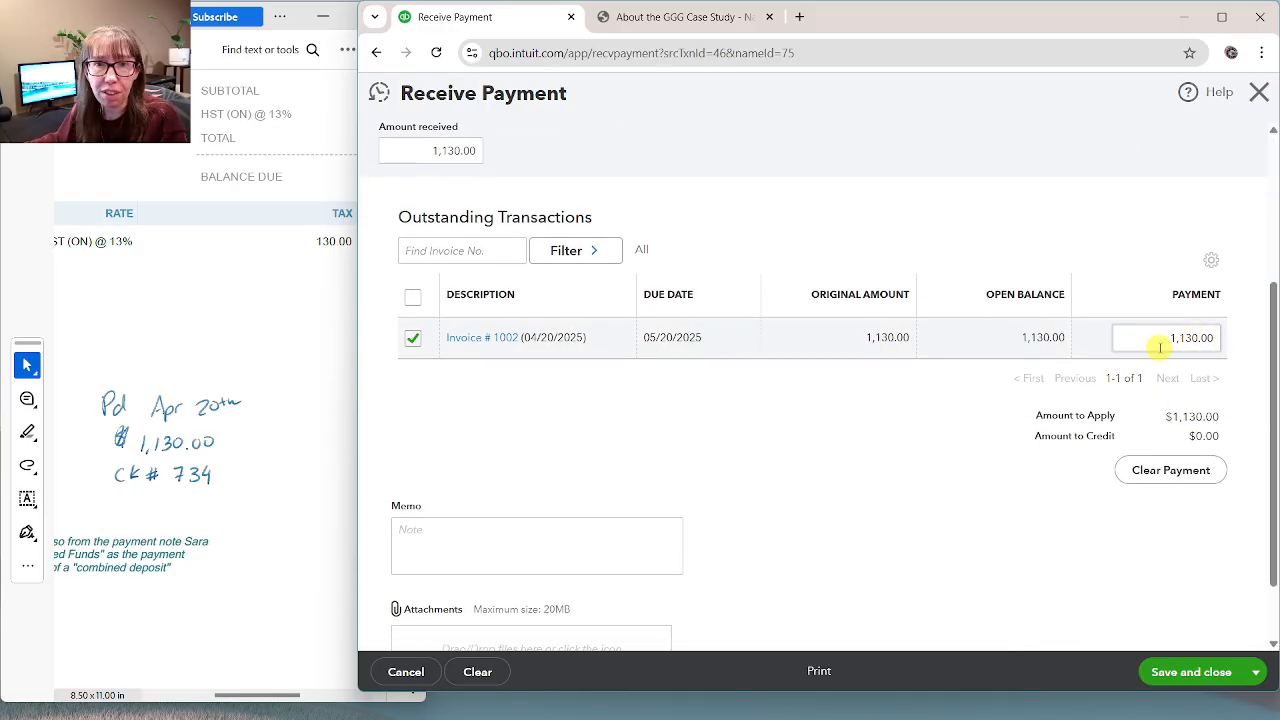
pyautogui.click(1210, 683)
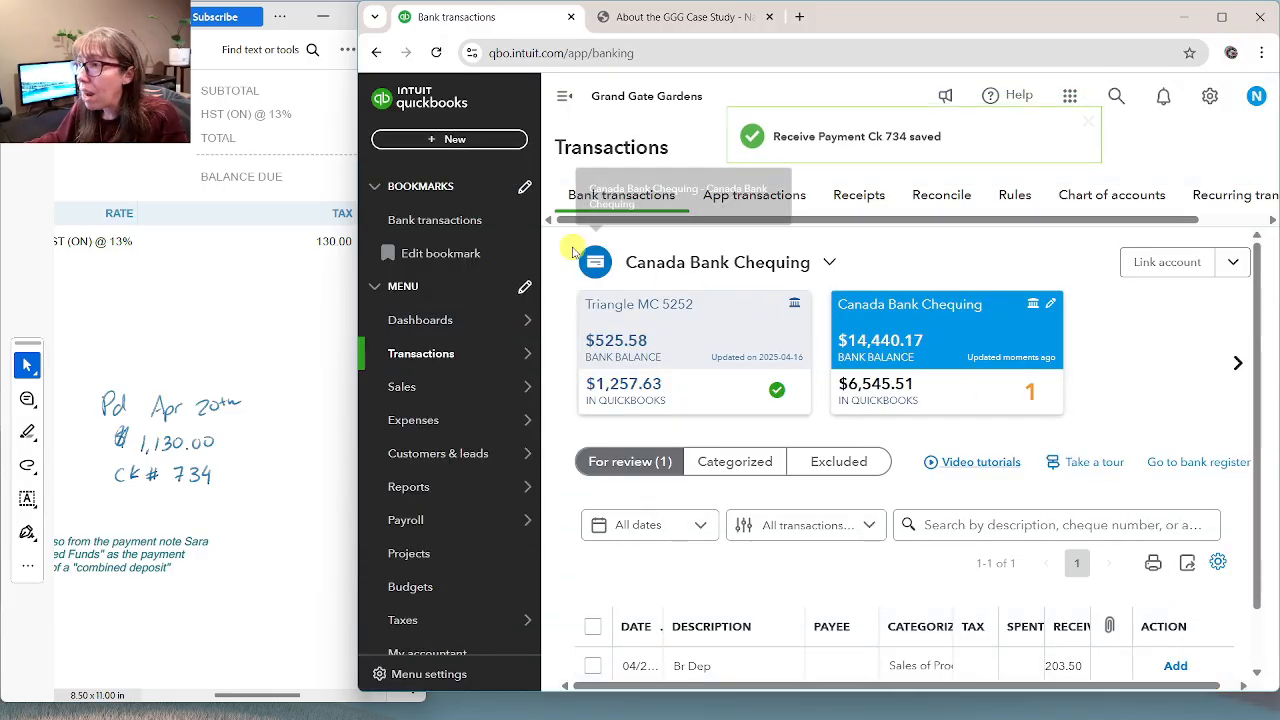
# Open a new bank deposit and try including the Ck 734 payment in it
pyautogui.click(1221, 17)
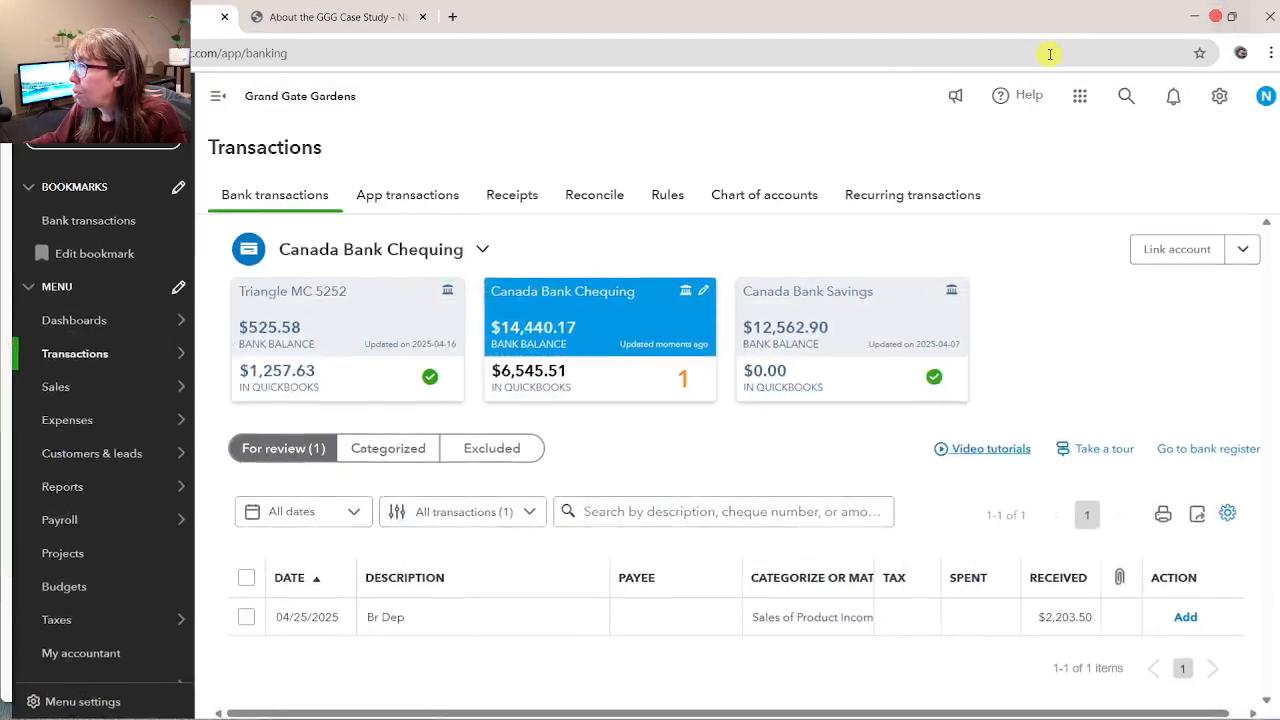
pyautogui.click(30, 140)
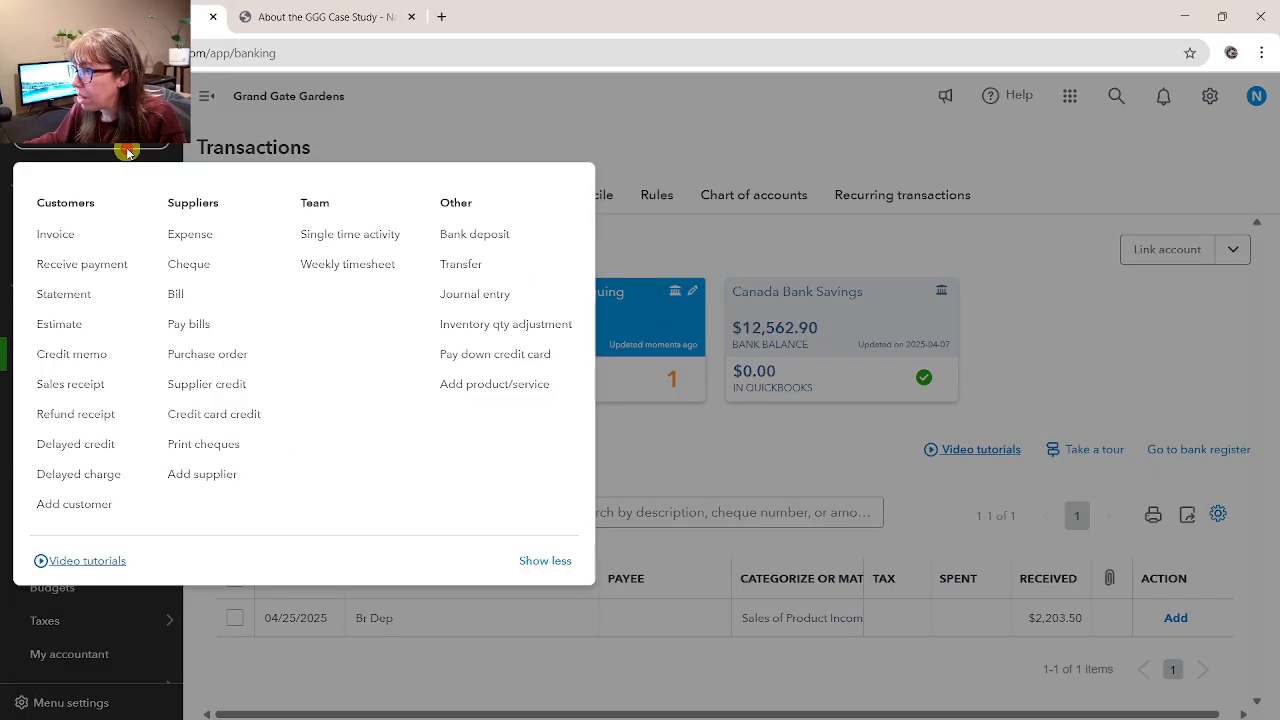
pyautogui.click(484, 238)
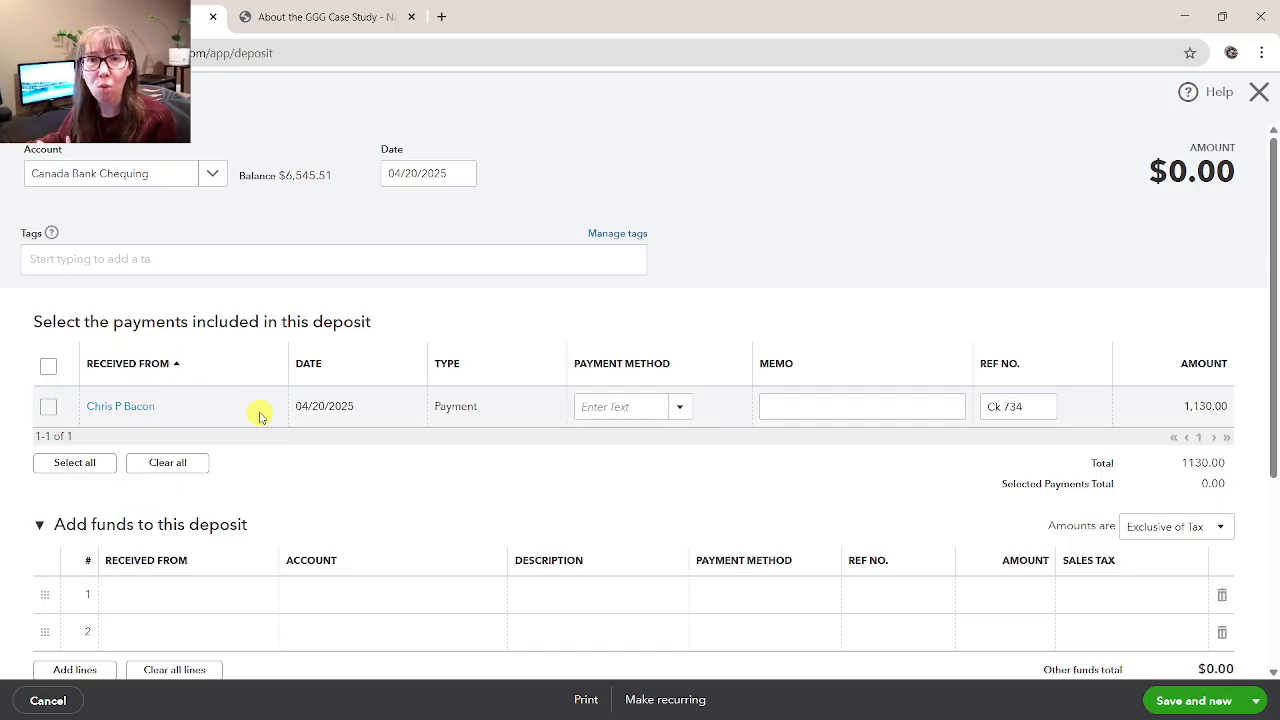
pyautogui.click(48, 406)
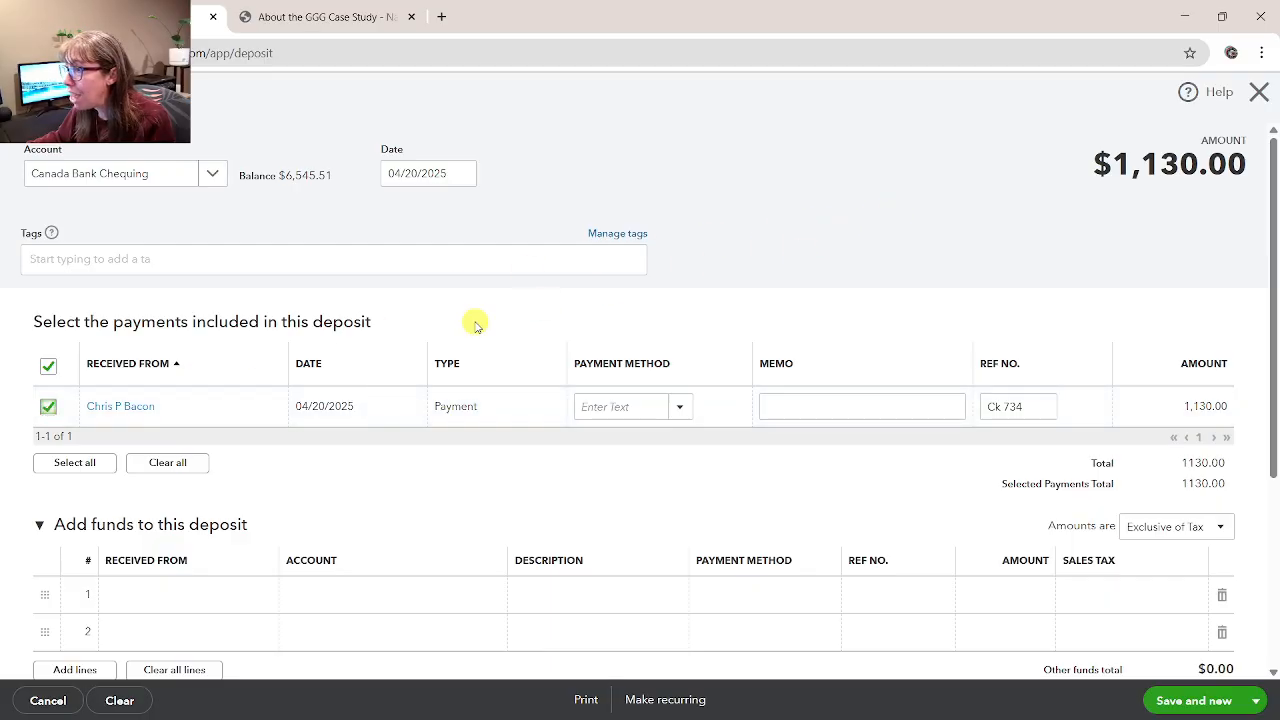
pyautogui.click(48, 406)
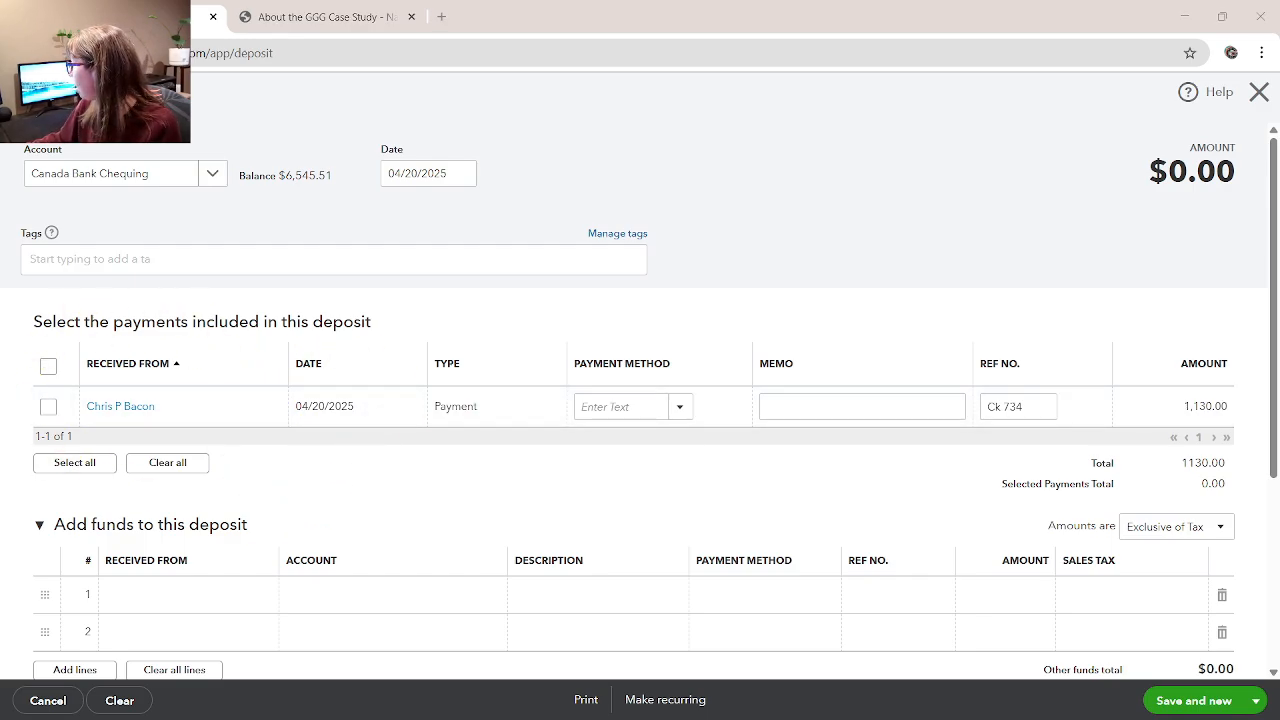
# Compare the cheques on the deposit slip with the payments offered in the bank deposit, and close the deposit without saving
pyautogui.hotkey('alt', 'Tab')
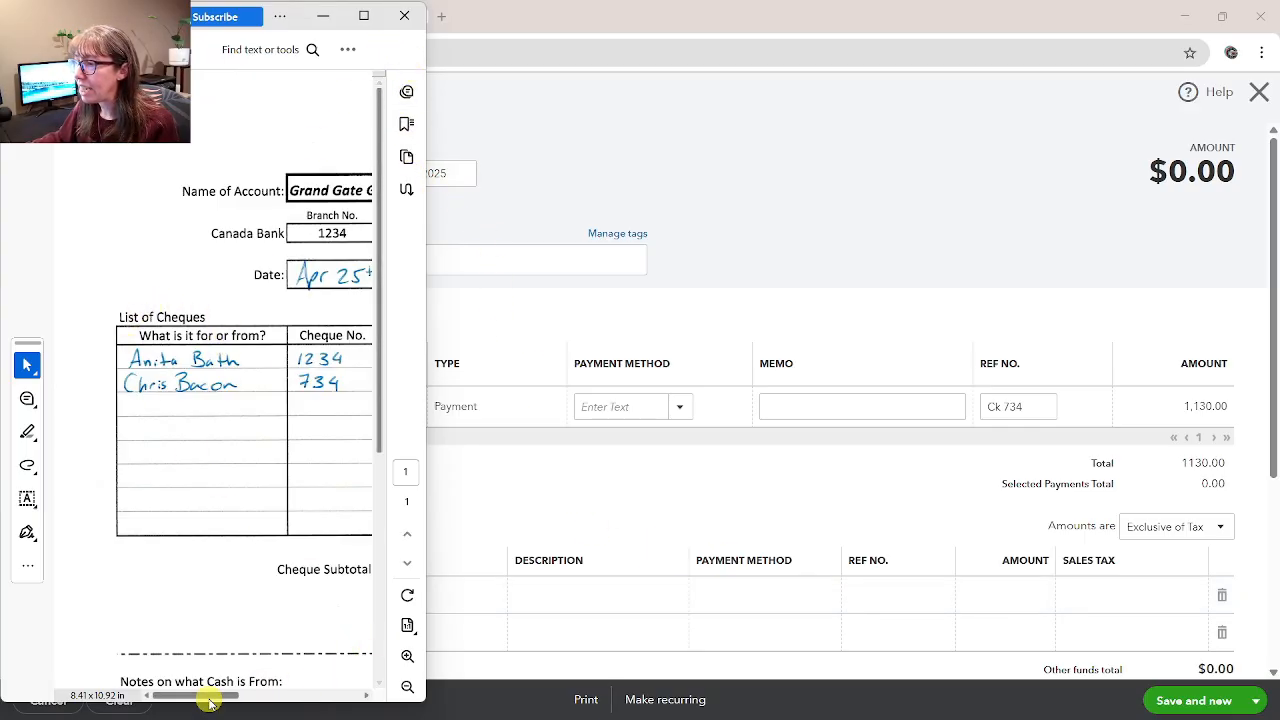
pyautogui.moveTo(210, 700); pyautogui.dragTo(255, 702)
pyautogui.click(771, 229)
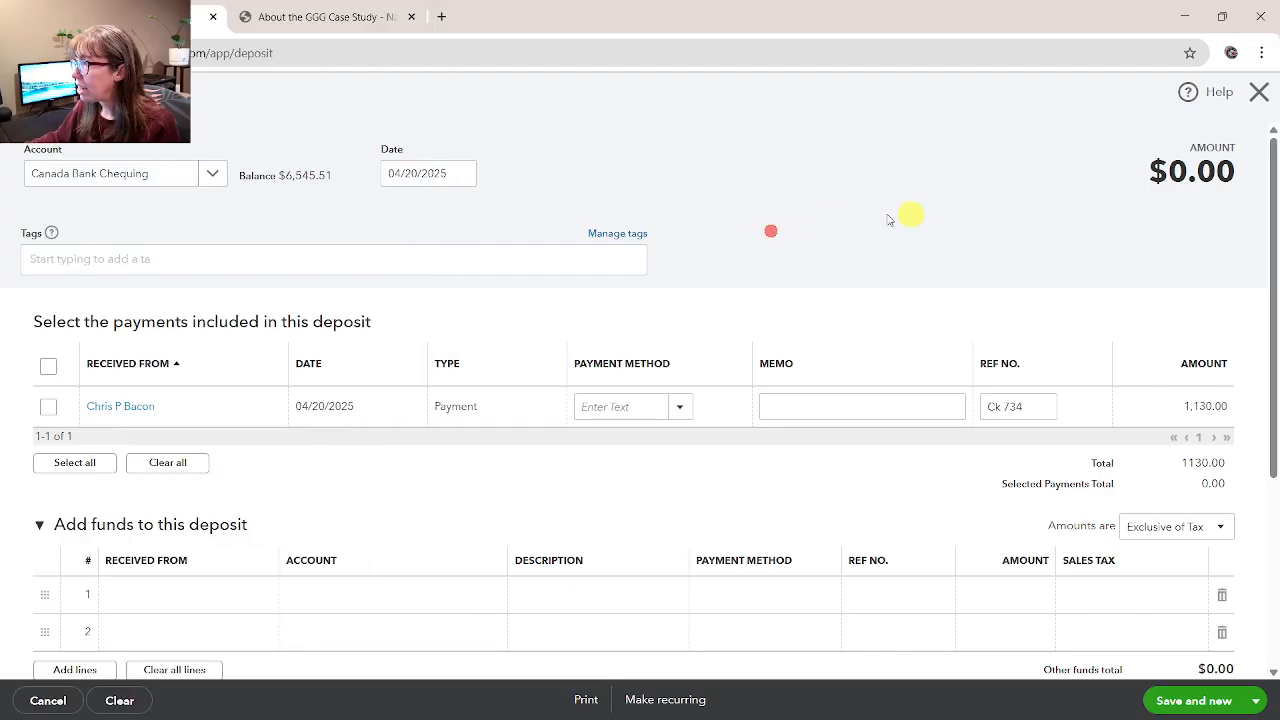
pyautogui.click(1222, 16)
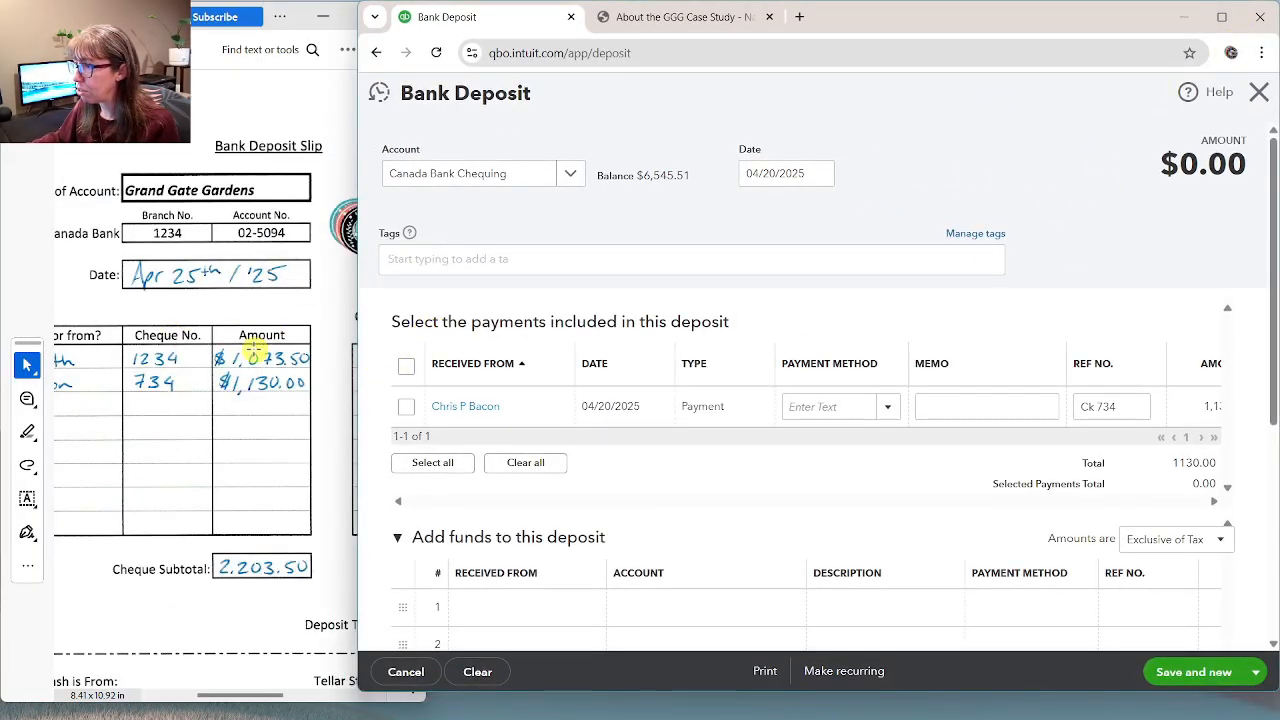
pyautogui.click(1259, 92)
pyautogui.click(908, 410)
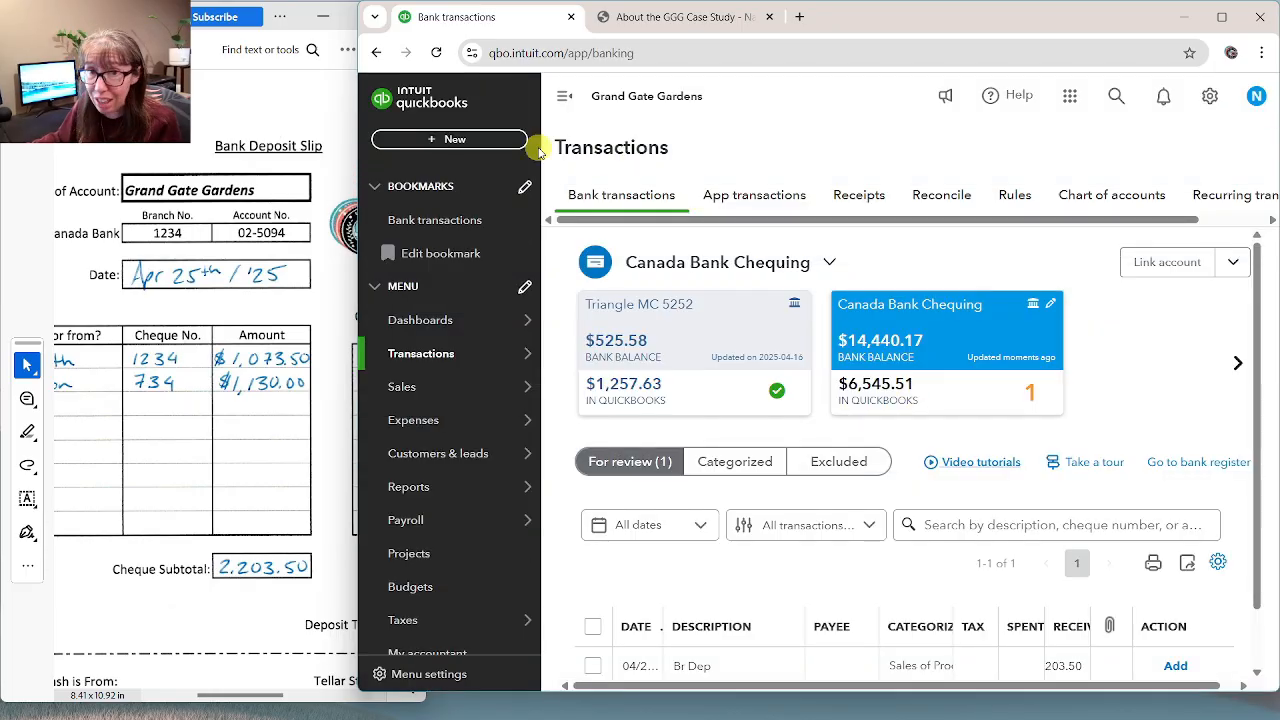
# Start a new received payment for the customer on the deposit slip's first line, dated 04/25/2025
pyautogui.click(476, 146)
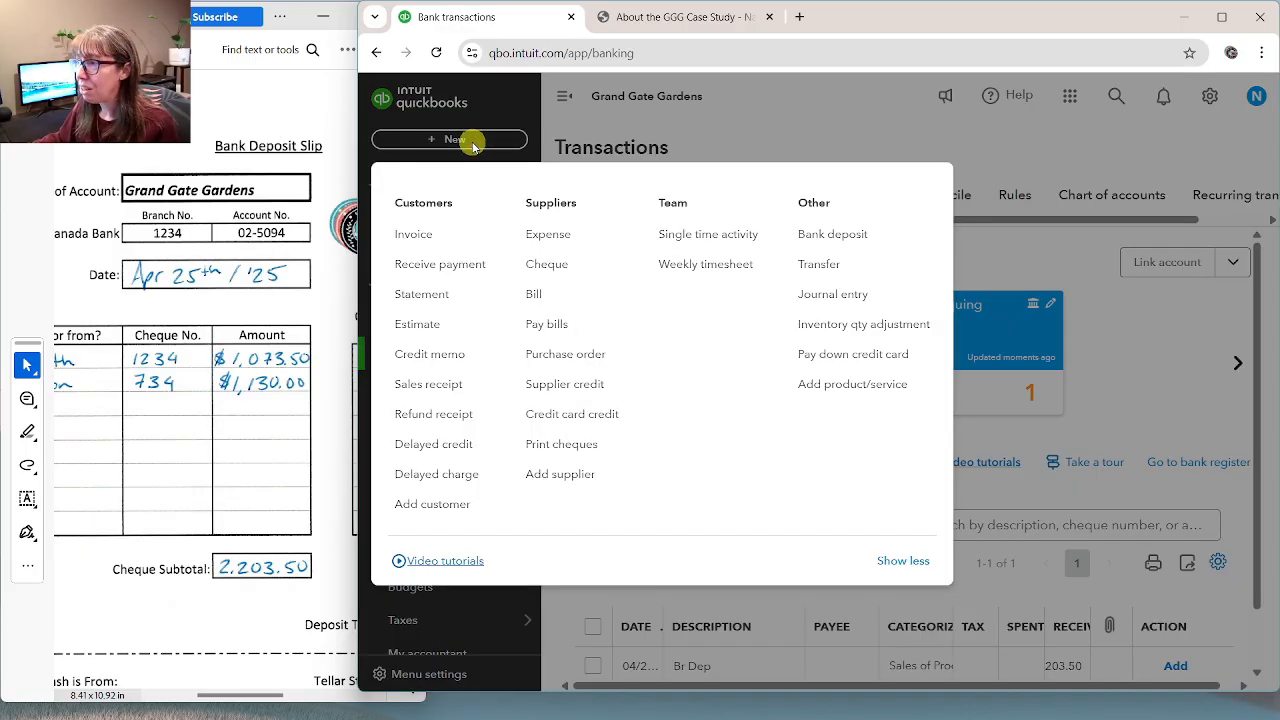
pyautogui.click(427, 271)
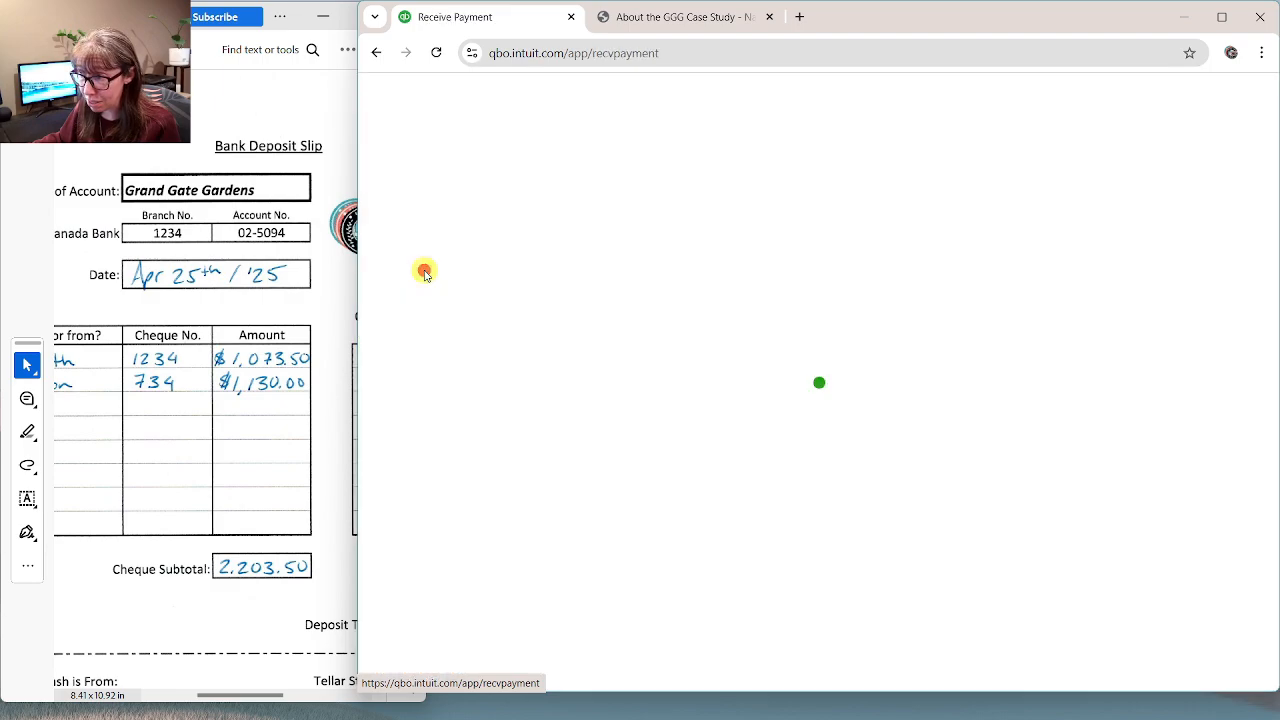
pyautogui.write('Anit')
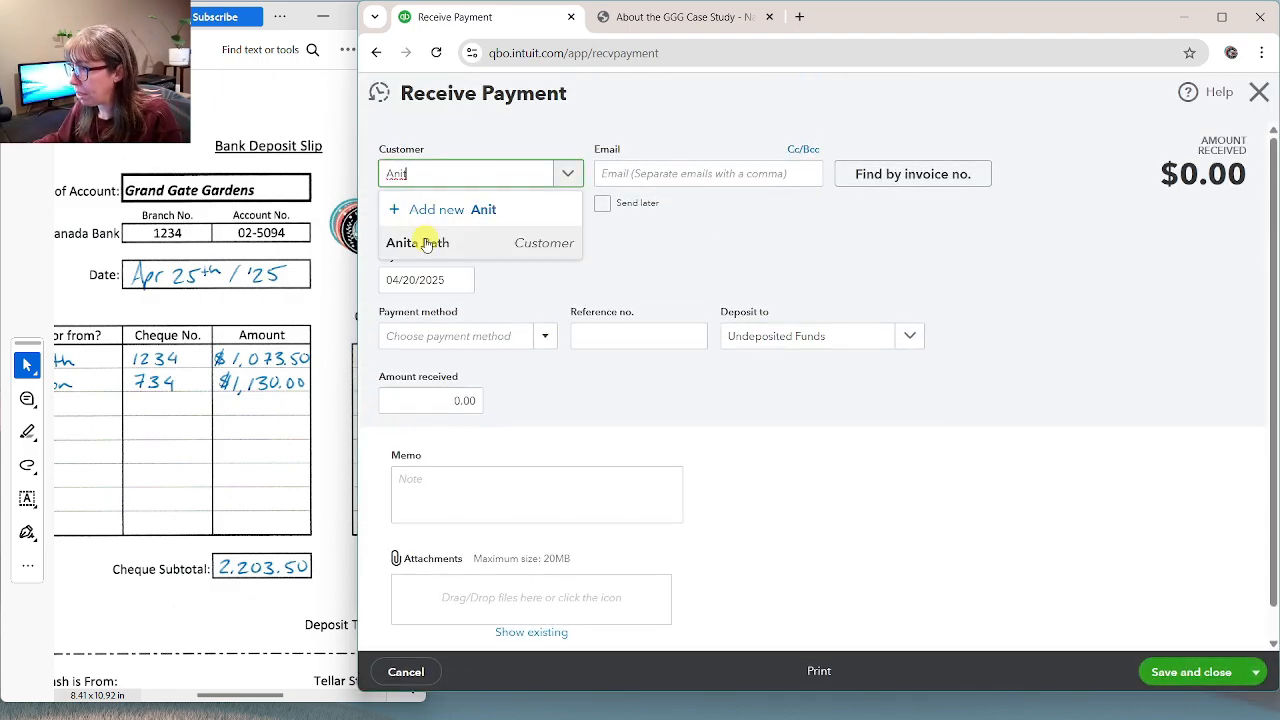
pyautogui.click(425, 245)
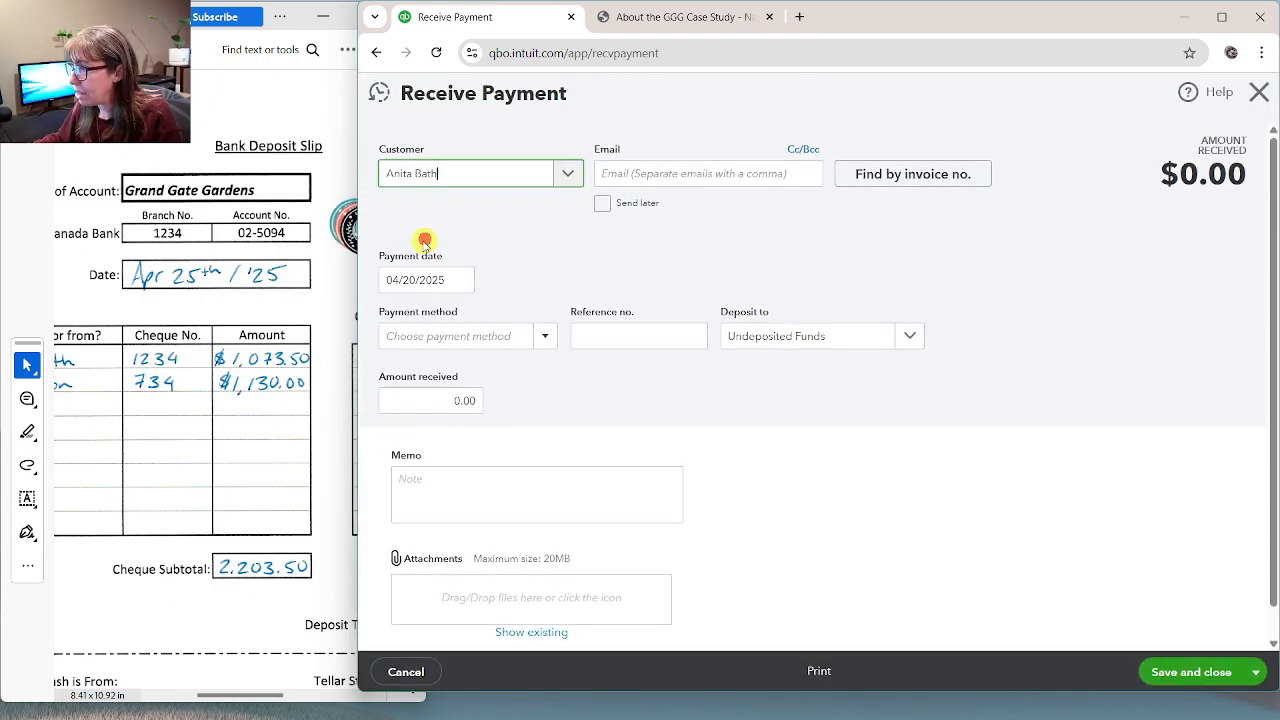
pyautogui.press('Tab')
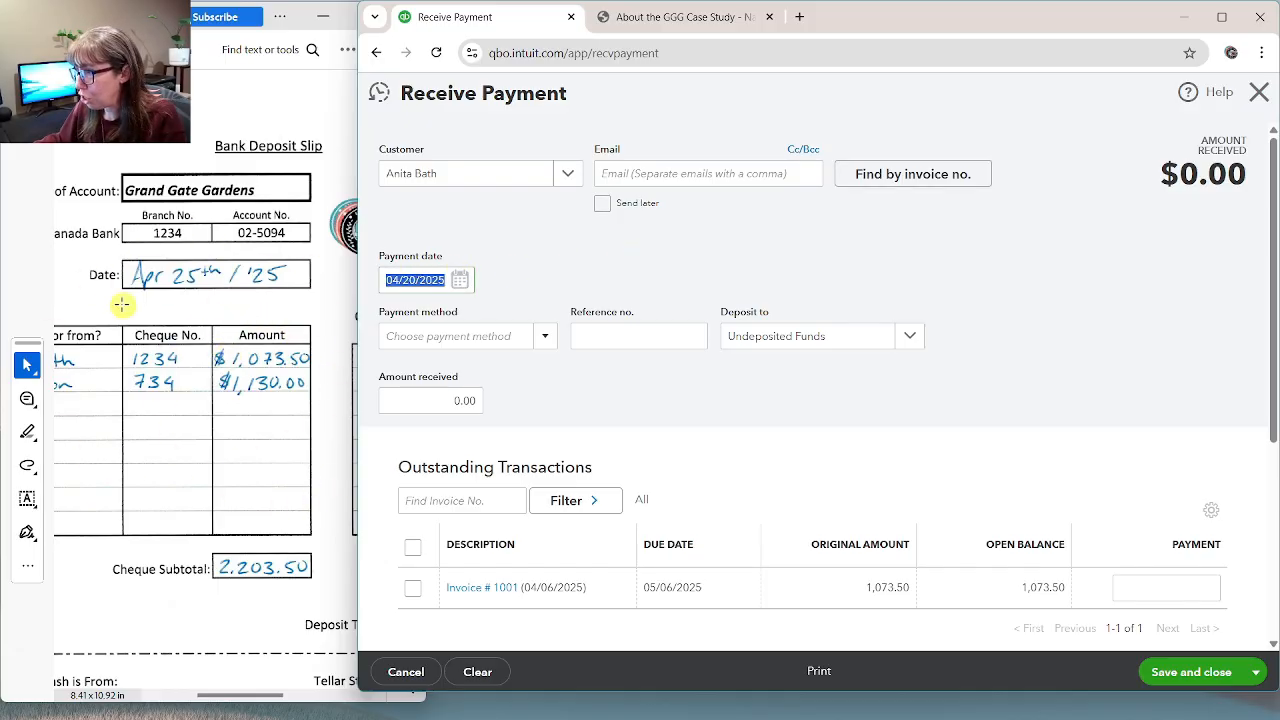
pyautogui.click(460, 281)
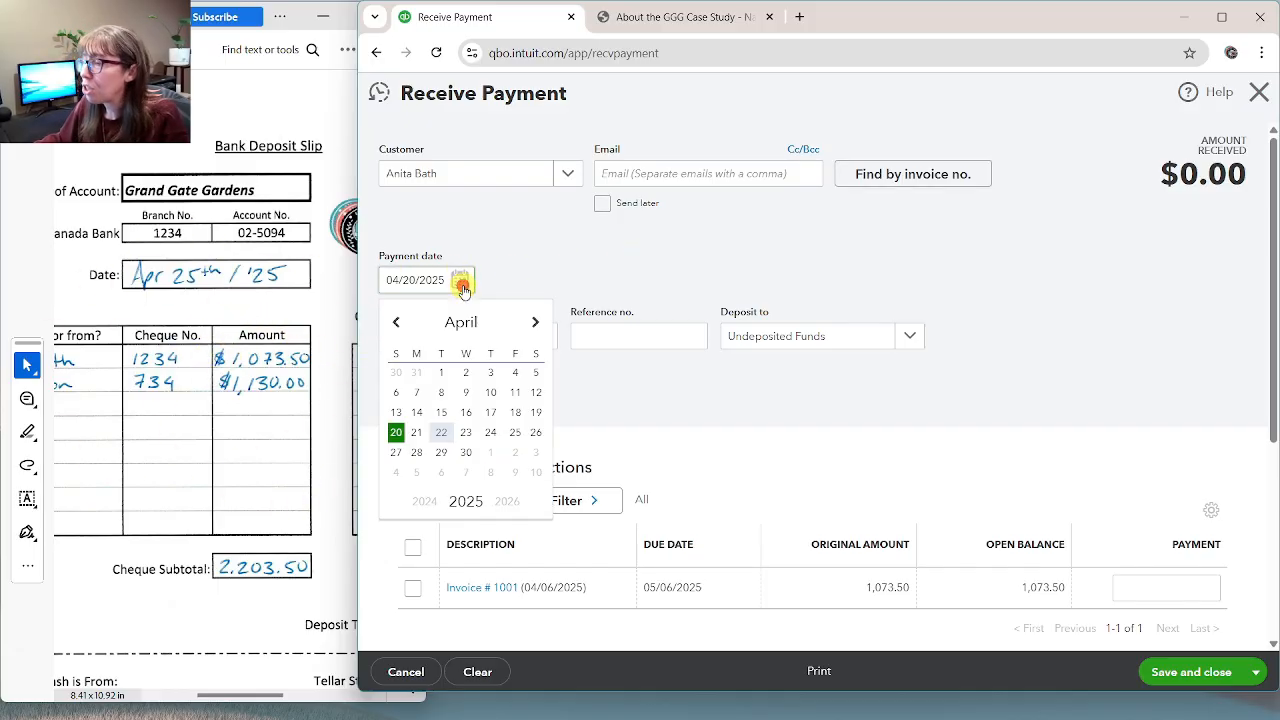
pyautogui.click(515, 433)
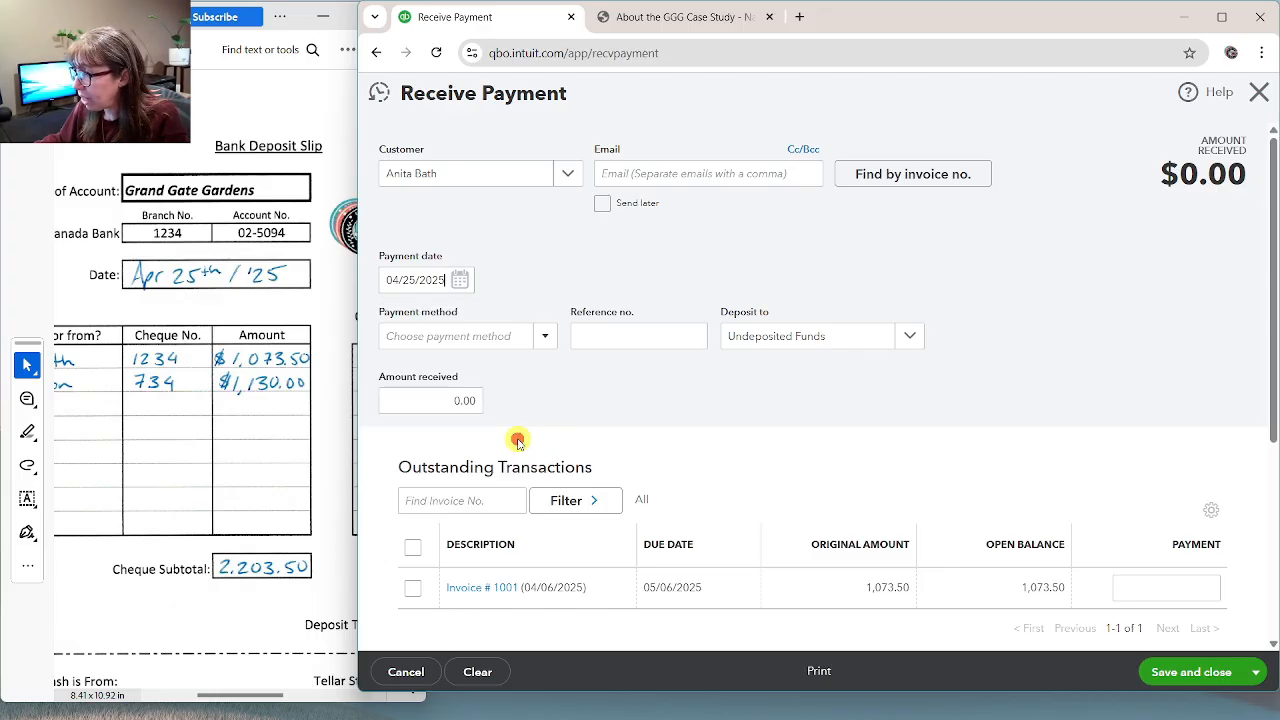
# Enter Ck#1234 as the payment's reference number, apply it to Invoice # 1001, and save and close the payment
pyautogui.click(636, 338)
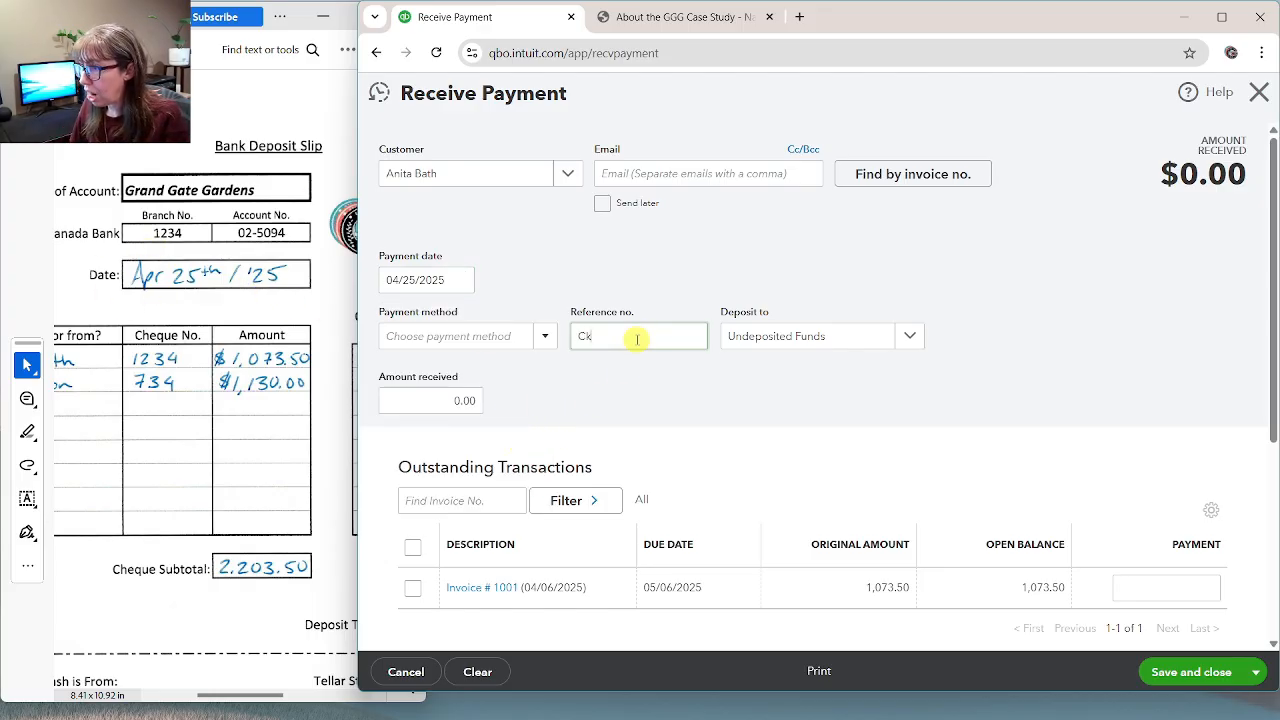
pyautogui.write('Ck#1234')
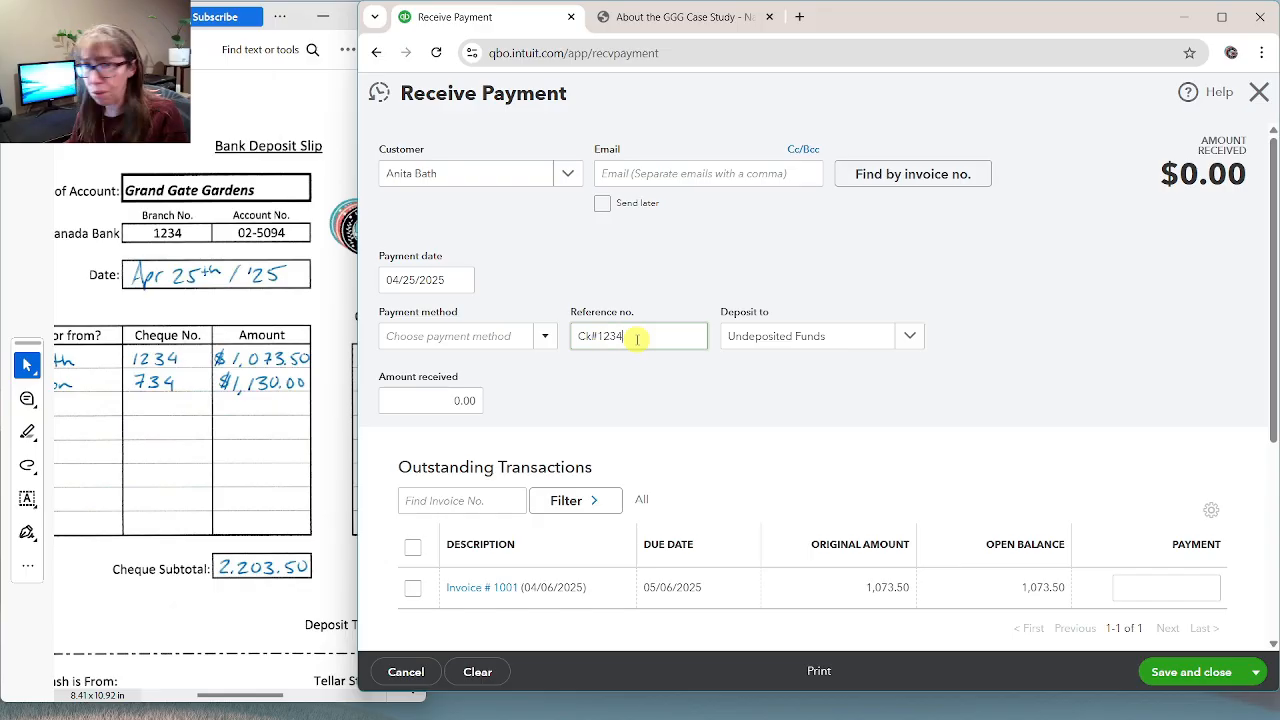
pyautogui.press('Tab')
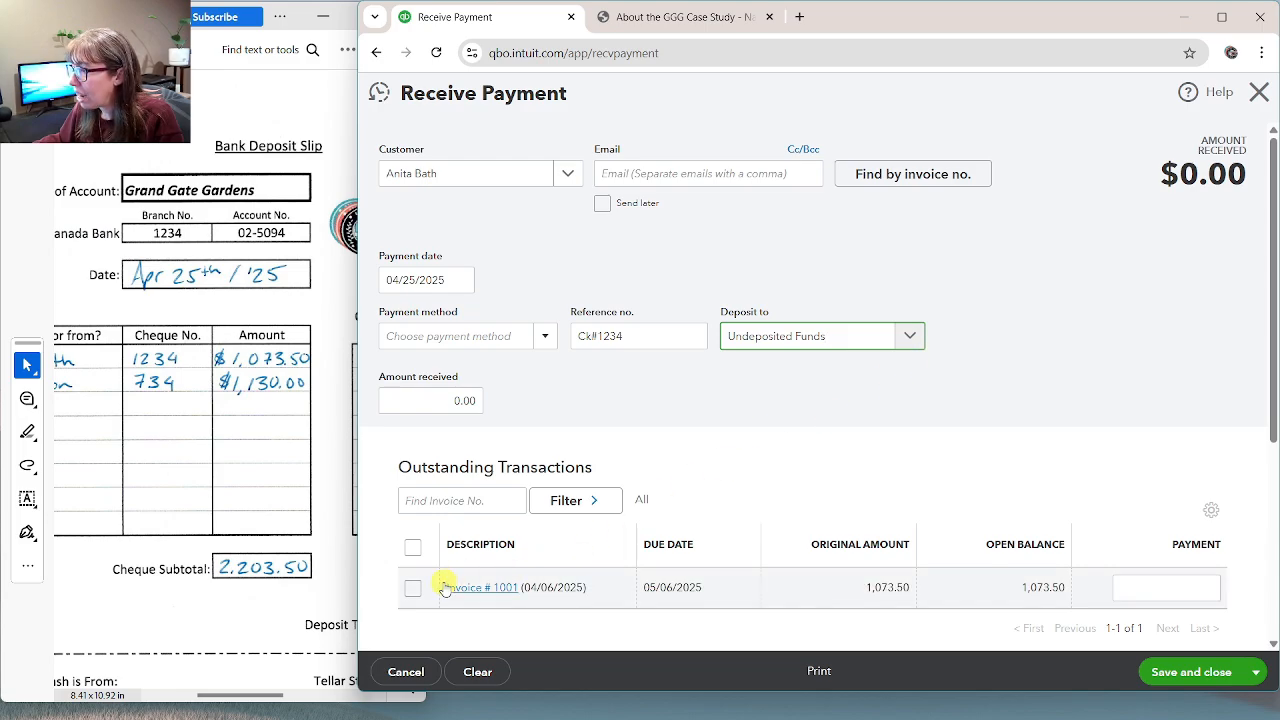
pyautogui.click(413, 588)
pyautogui.scroll(-3, 400, 585)
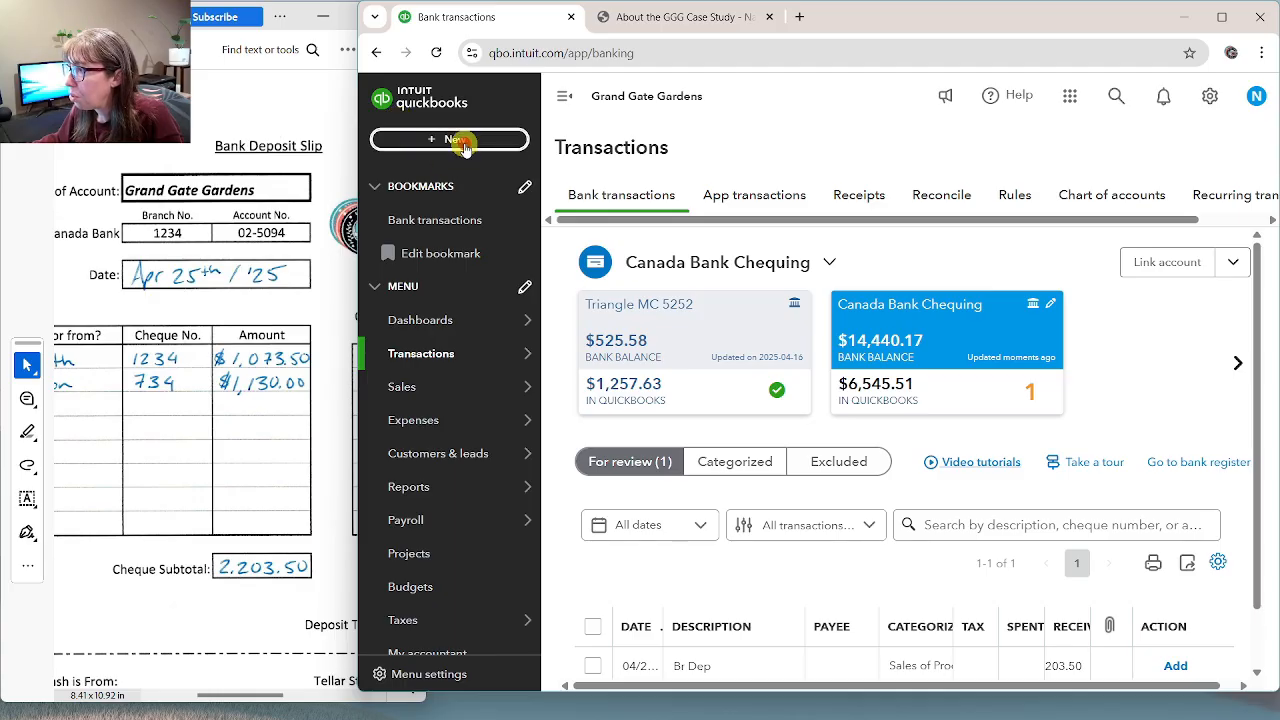
# Open a new bank deposit to review the payments available for it
pyautogui.click(455, 139)
pyautogui.click(810, 233)
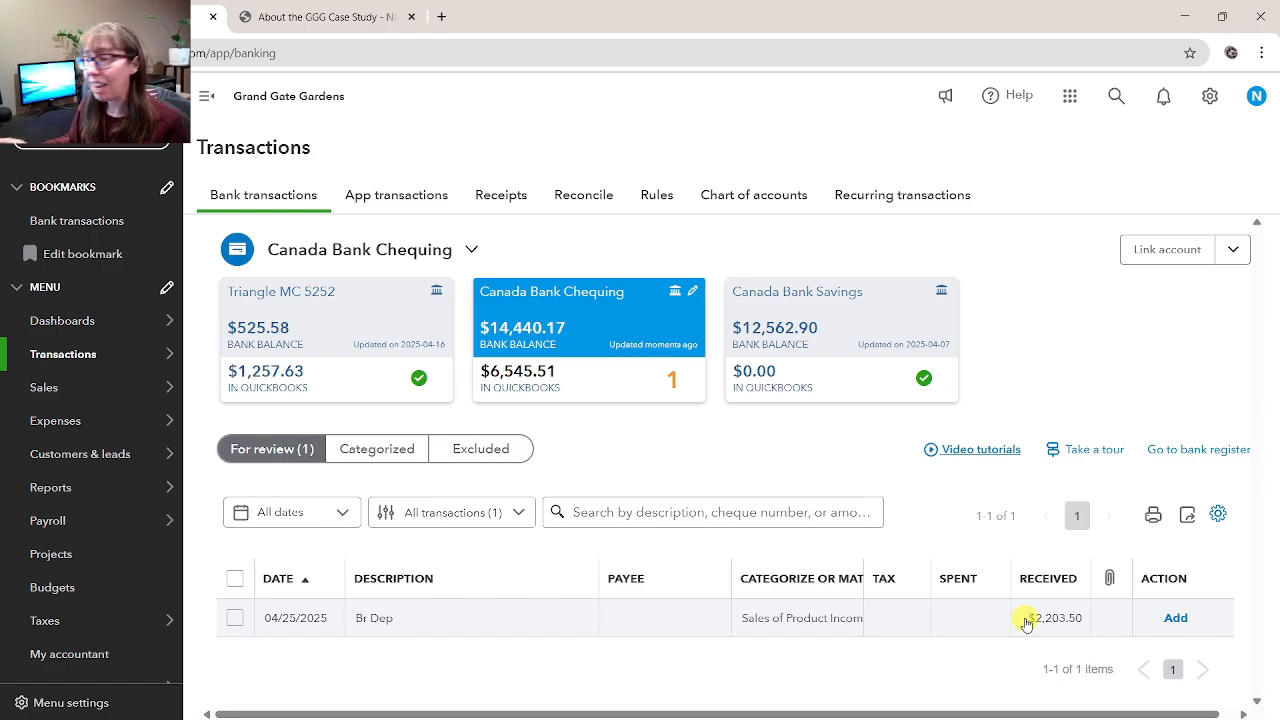
# Categorize the Br Dep bank transaction with the Ck 734 customer as payee, Landscaping Income and HST ON (13% Sales), and add it
pyautogui.click(523, 625)
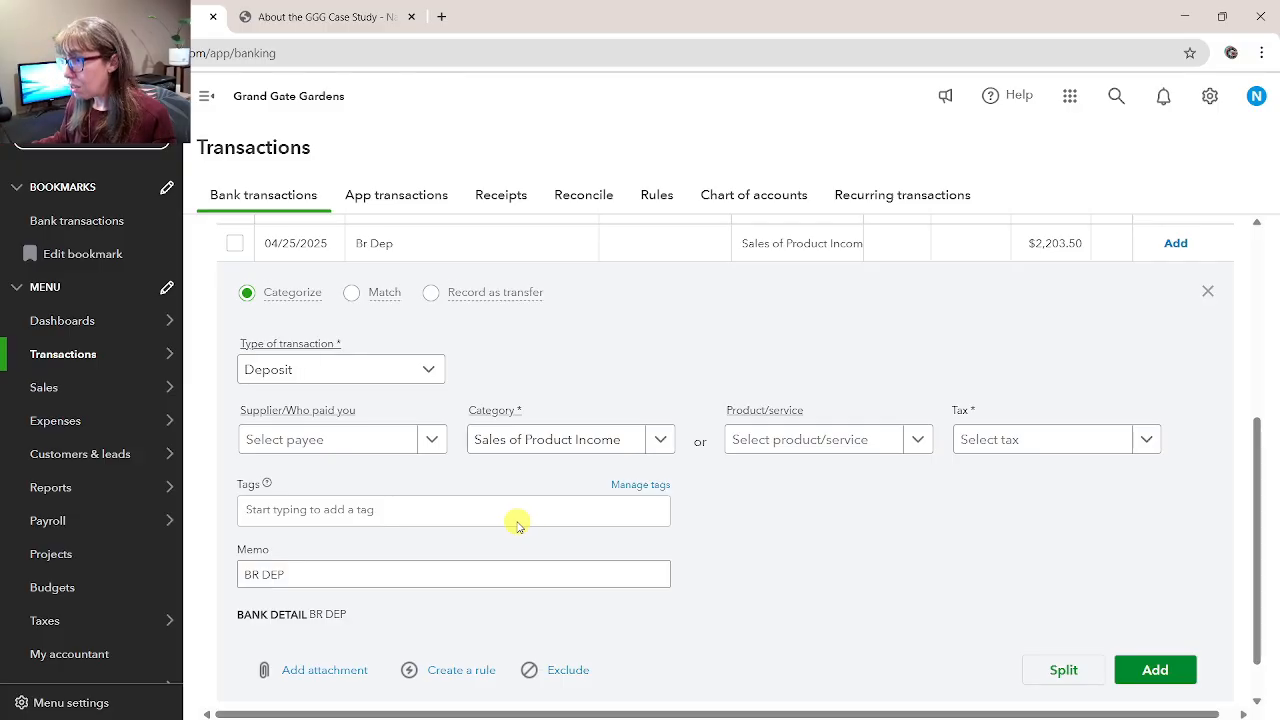
pyautogui.click(346, 449)
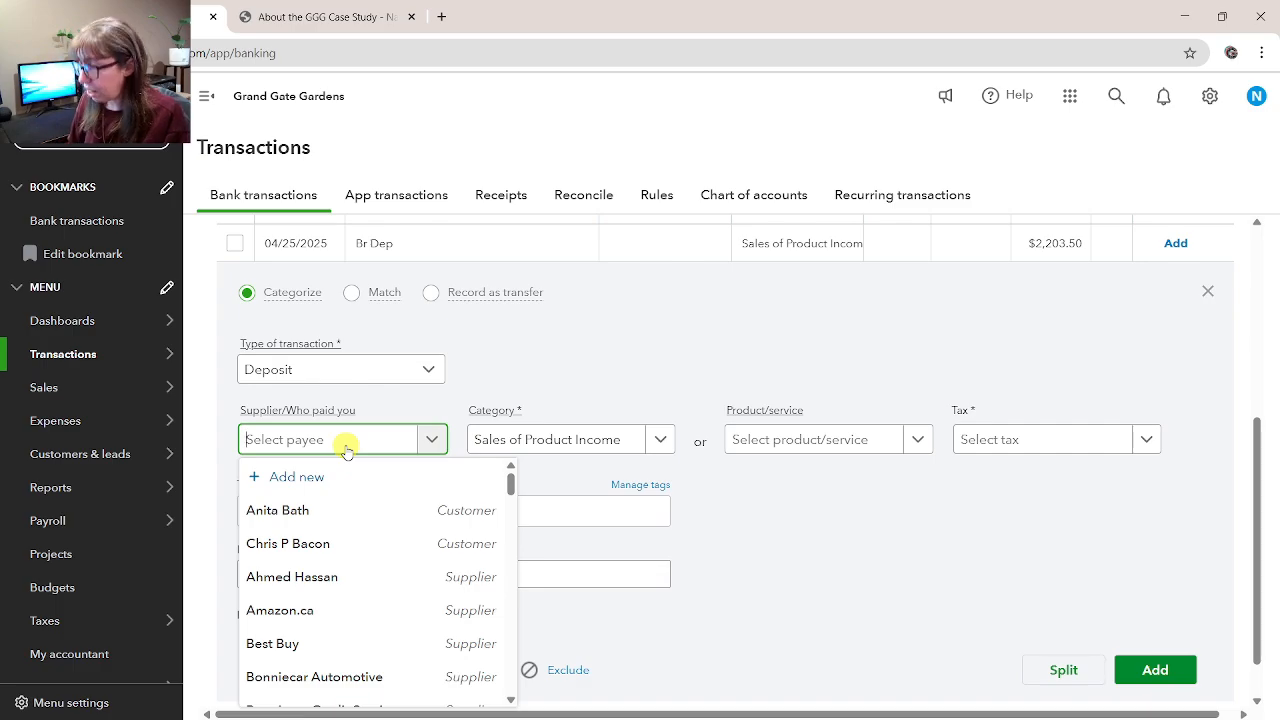
pyautogui.write('chr')
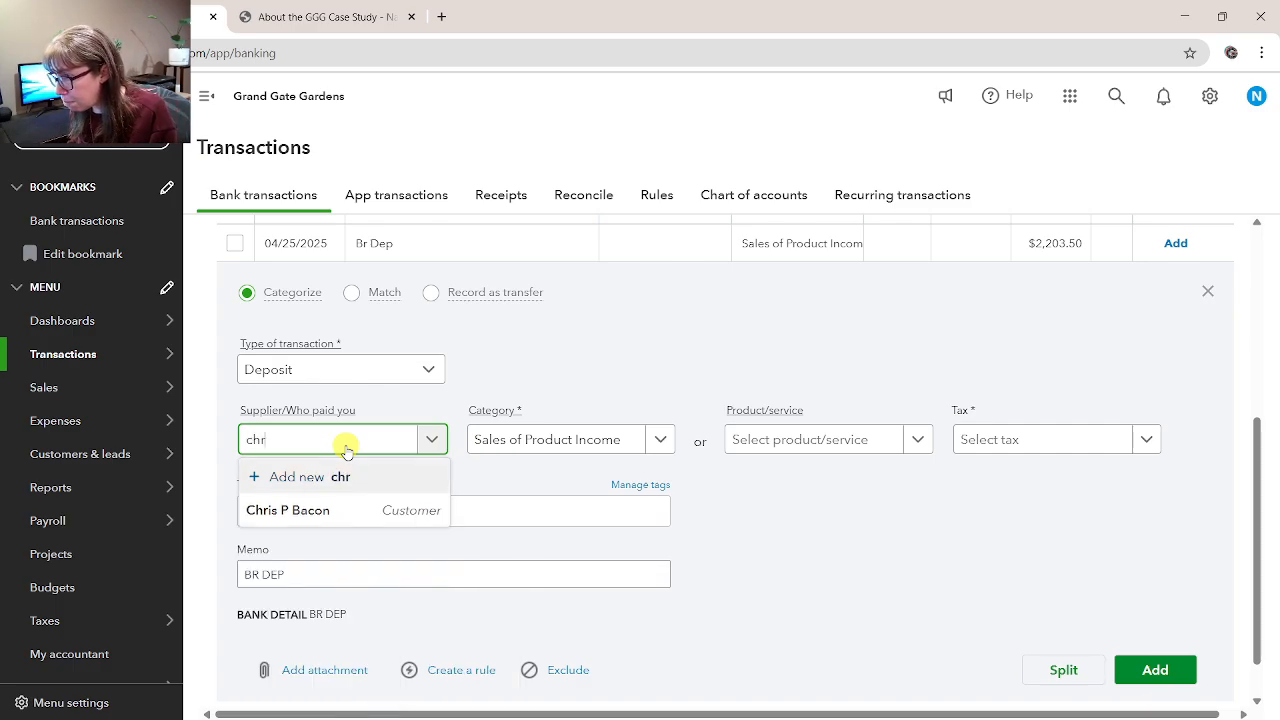
pyautogui.press('Down')
pyautogui.press('Tab')
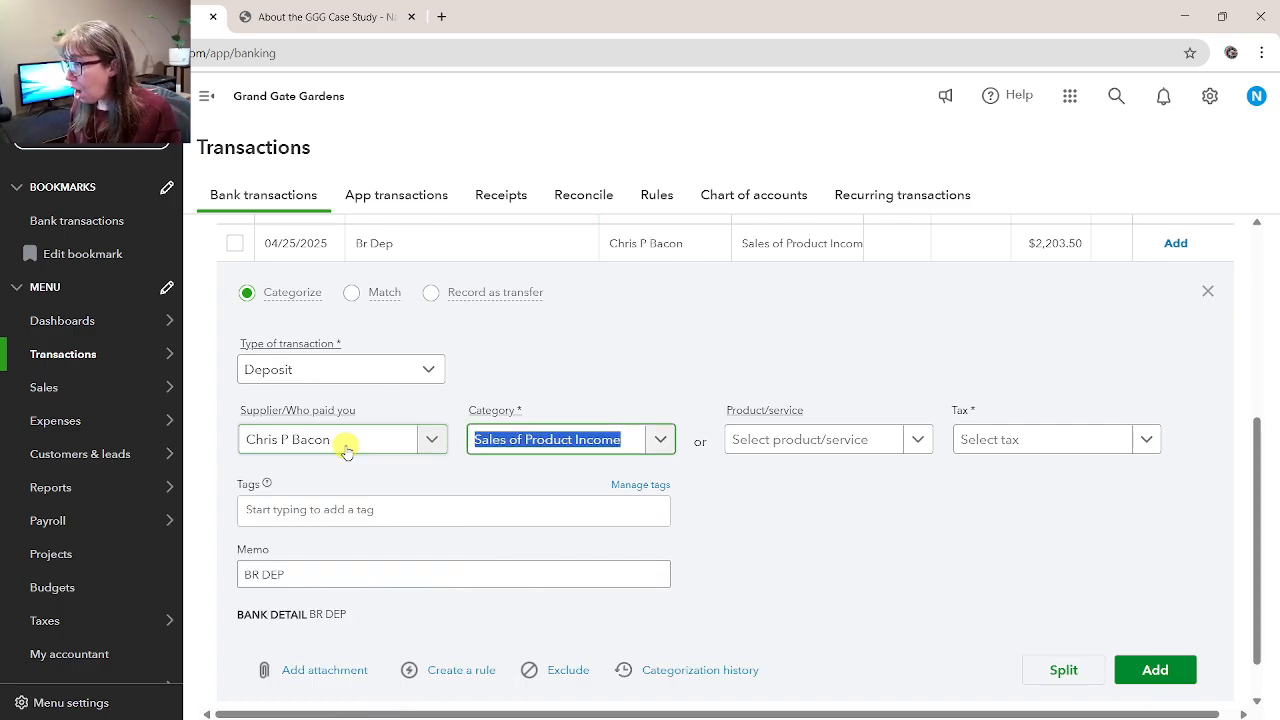
pyautogui.write('land')
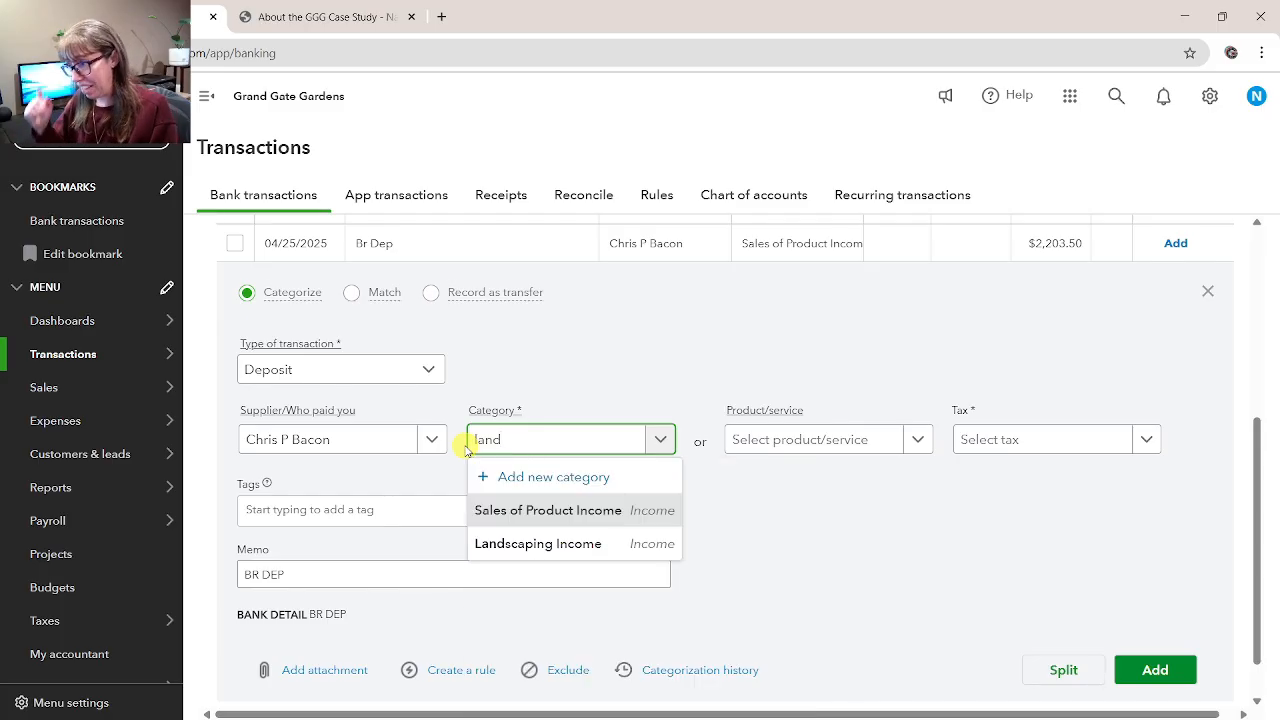
pyautogui.click(530, 541)
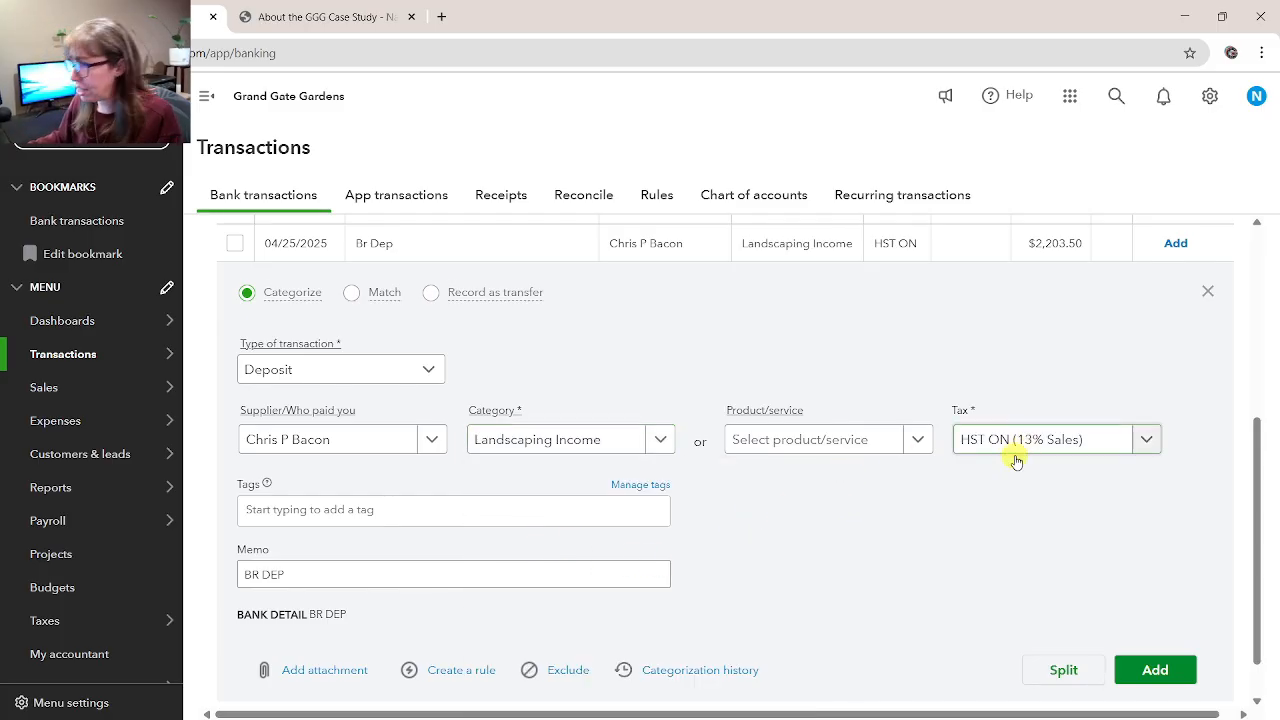
pyautogui.click(1160, 671)
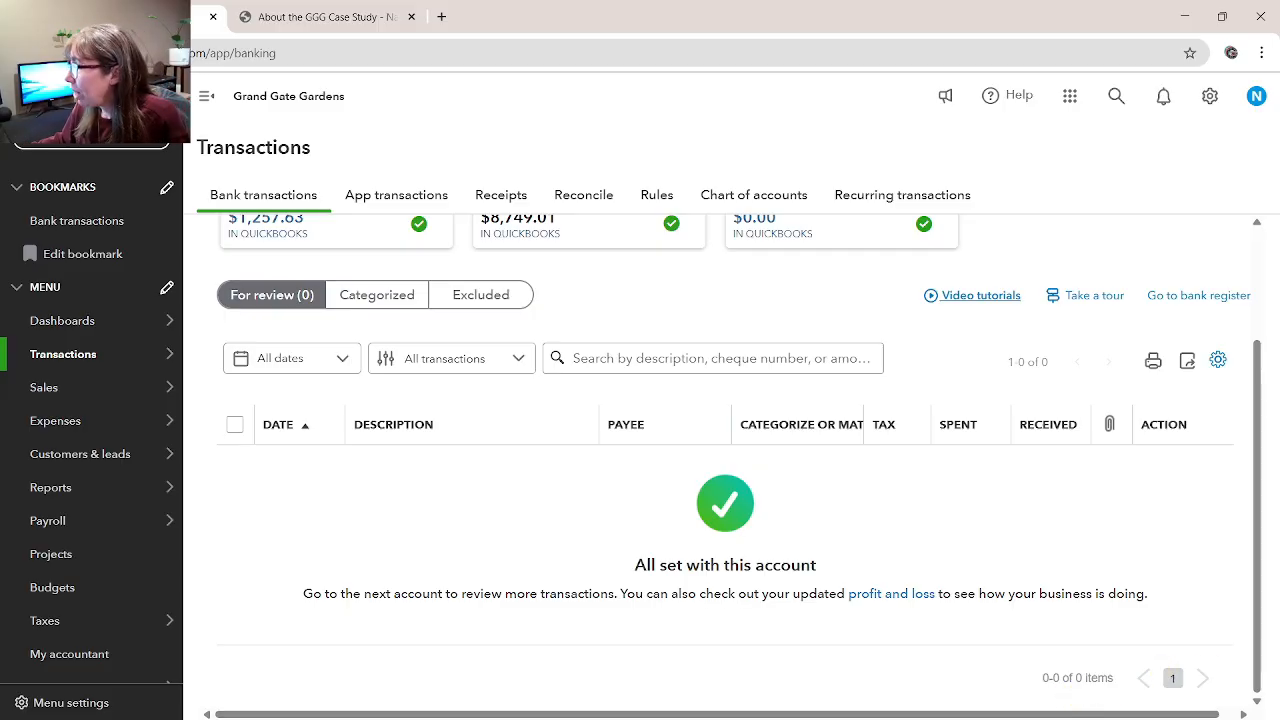
# Open the 04/25/2025 deposit of $2,203.50 from the recent transactions and compare it with the bank deposit slip
pyautogui.click(1112, 100)
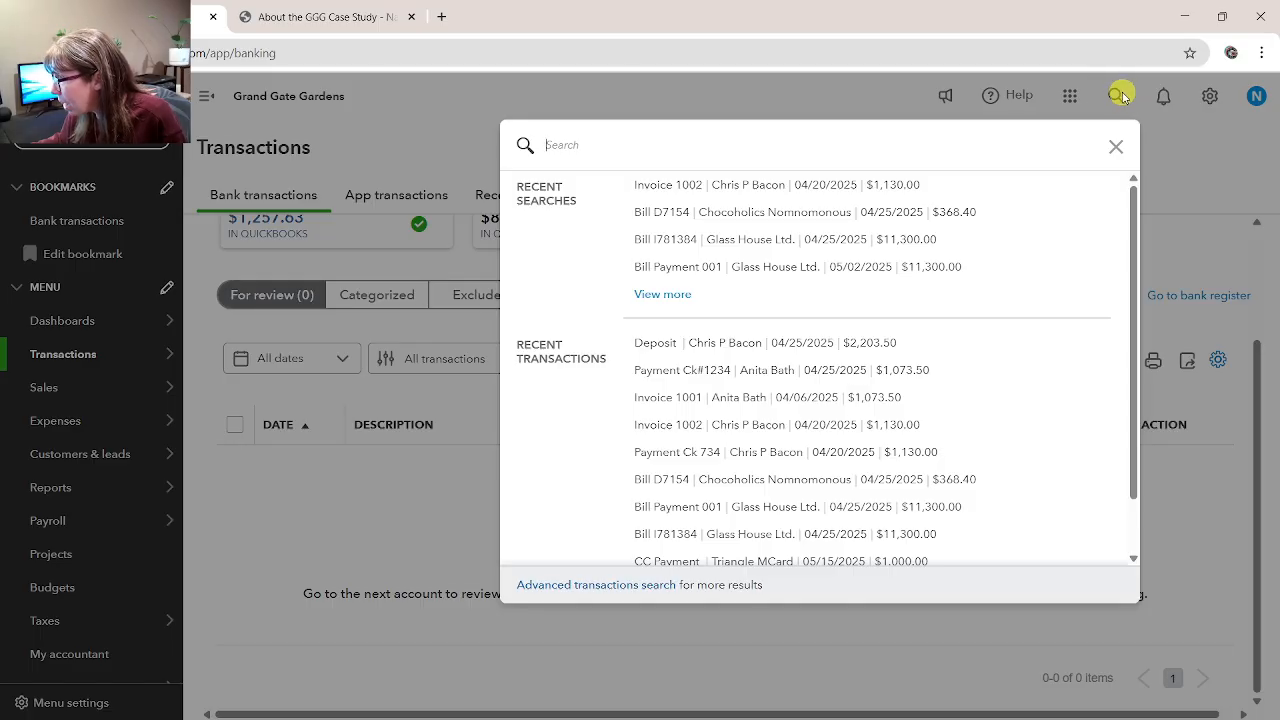
pyautogui.click(662, 347)
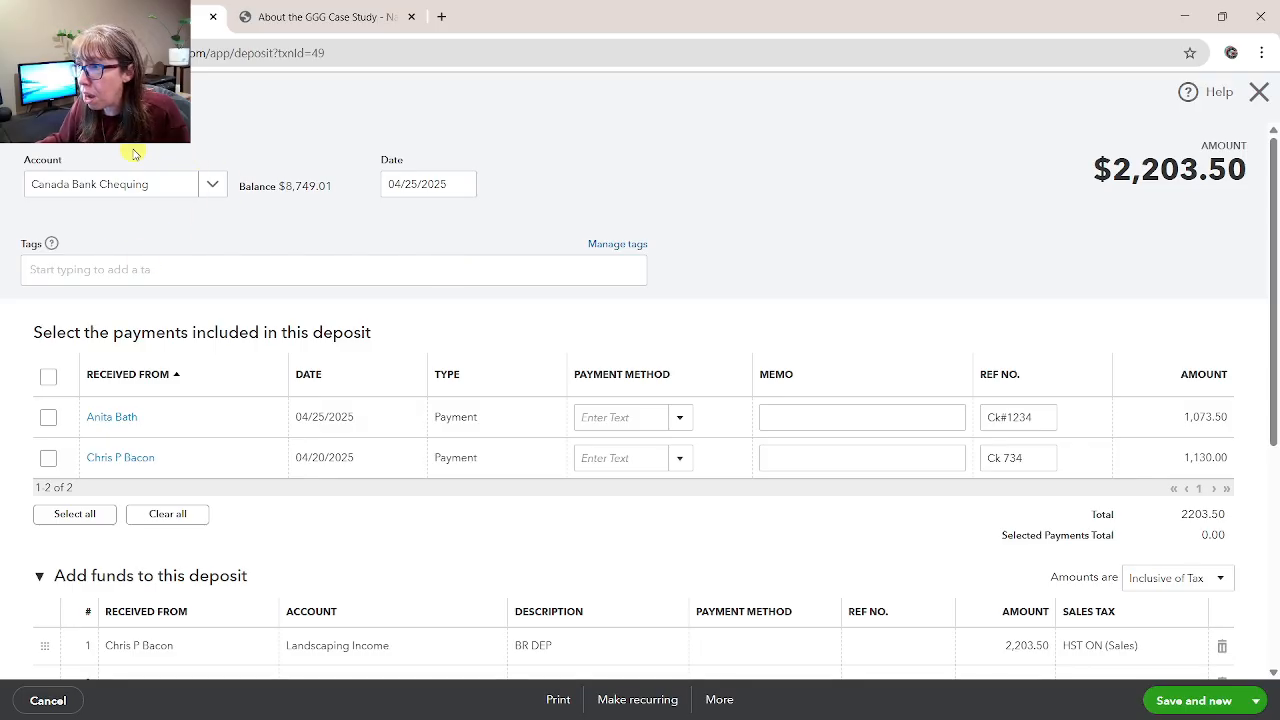
pyautogui.click(1222, 16)
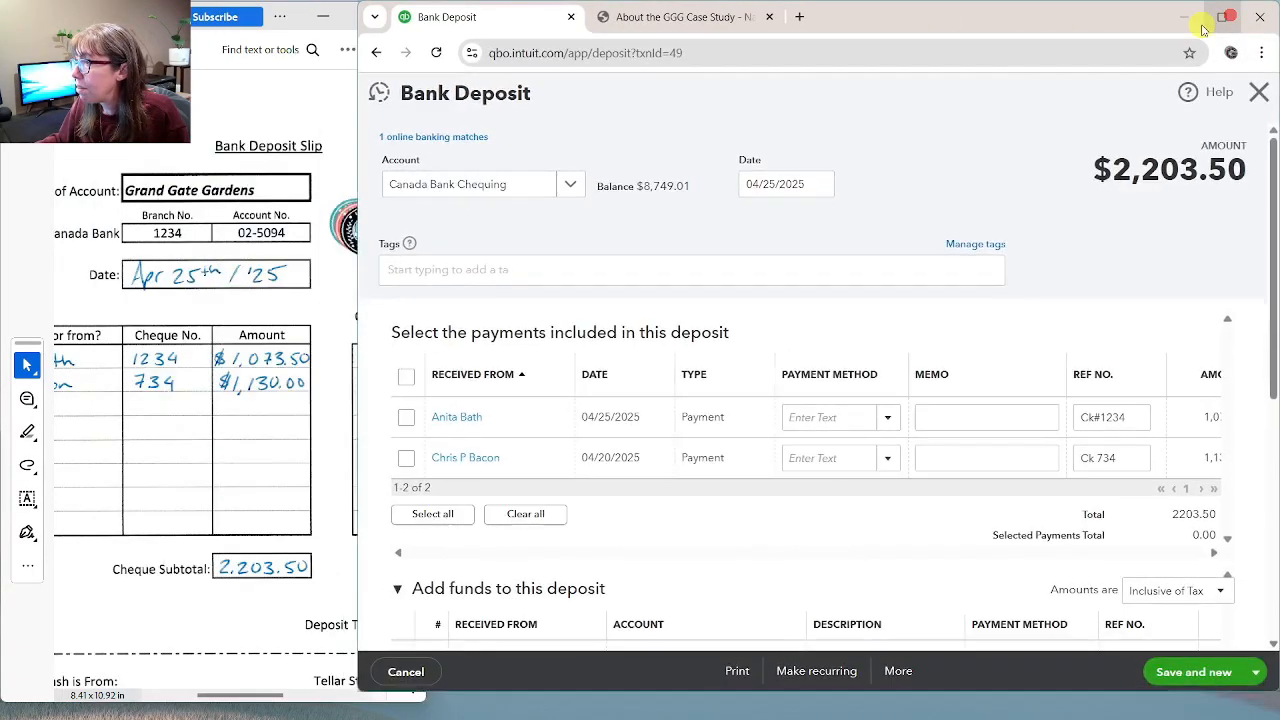
pyautogui.click(465, 137)
pyautogui.click(555, 129)
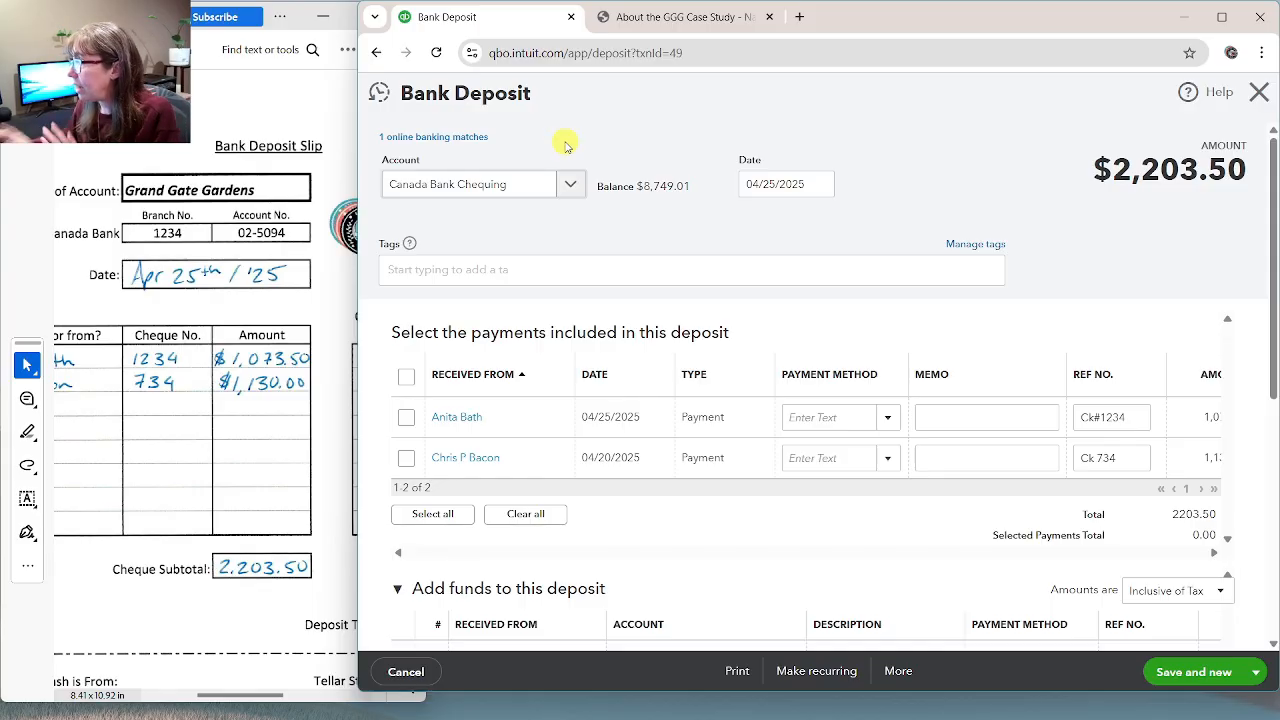
# Examine the transaction list of the customer who paid with Ck 734
pyautogui.doubleClick(823, 4)
pyautogui.scroll(-3, 720, 367)
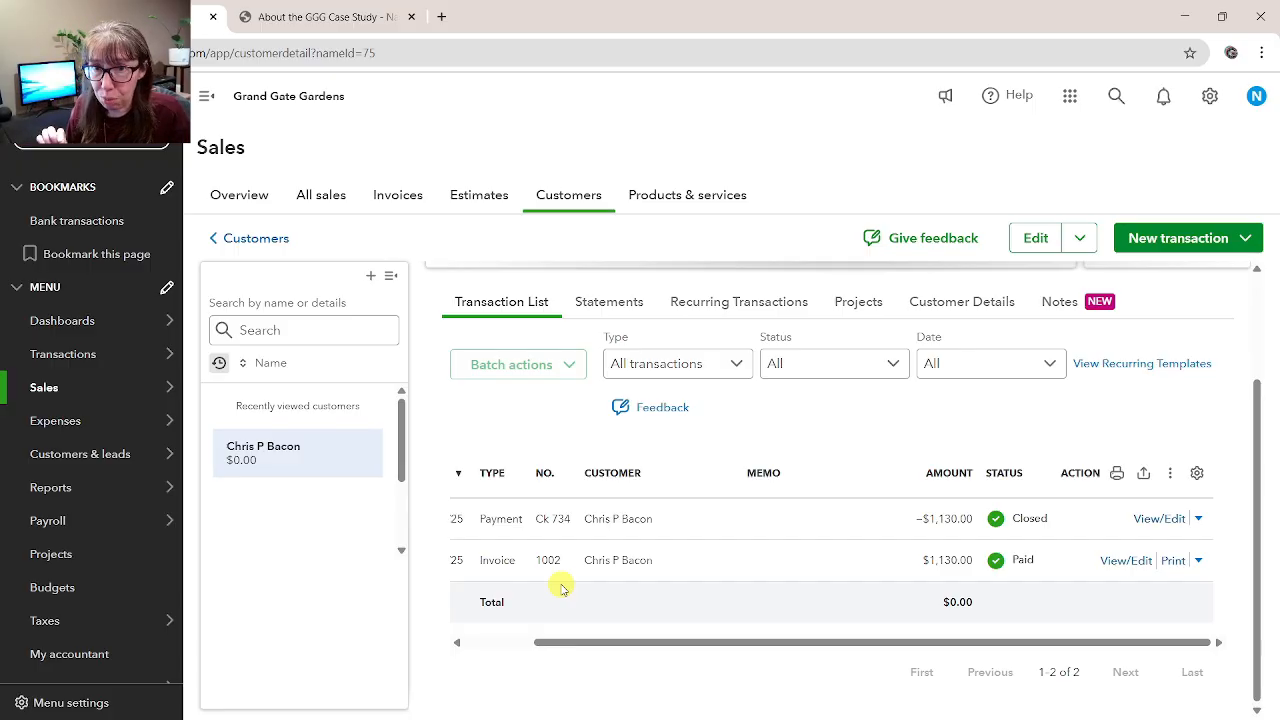
# Open a new bank deposit and include both the Ck#1234 and Ck 734 payments in it
pyautogui.click(84, 140)
pyautogui.click(506, 246)
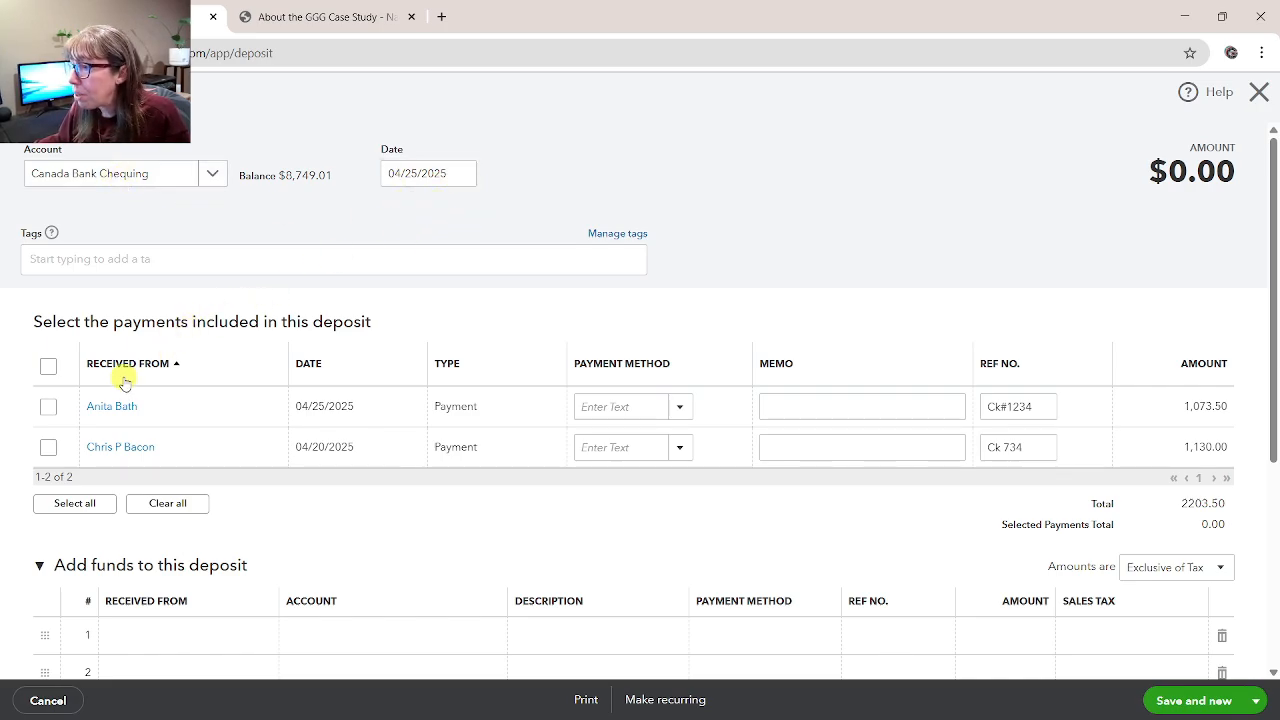
pyautogui.click(48, 408)
pyautogui.click(49, 448)
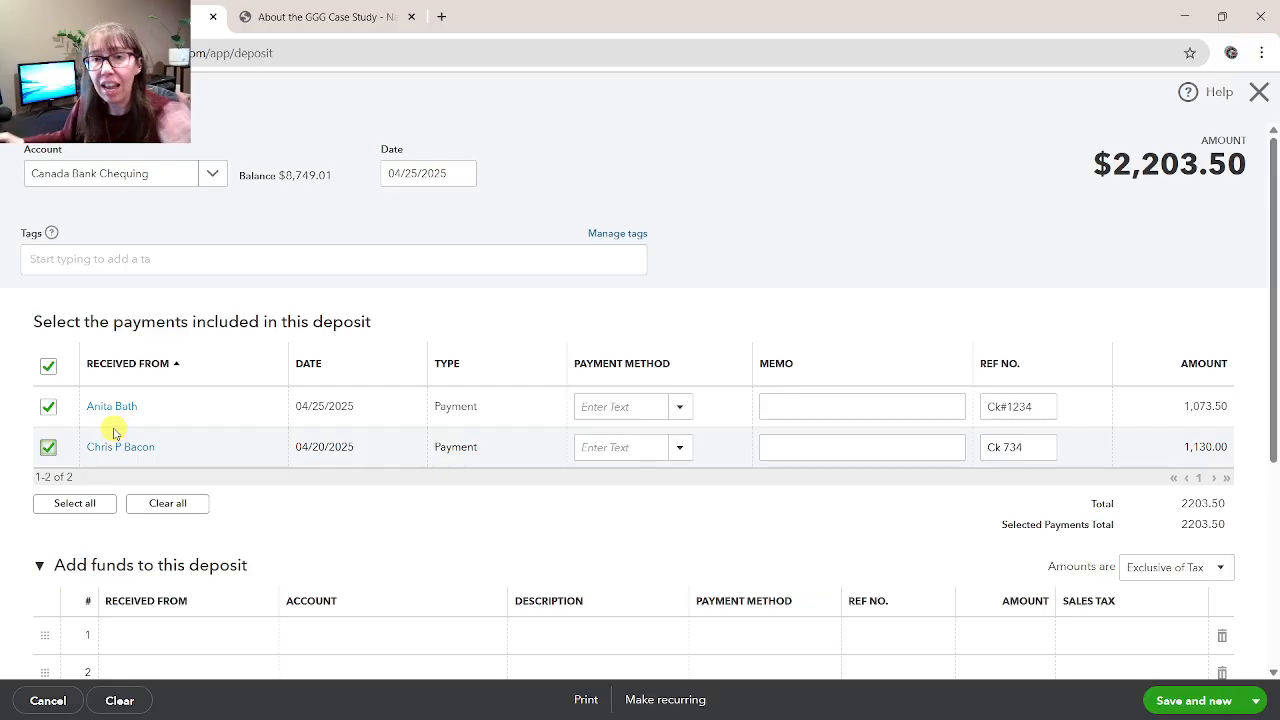
# Add a Bank charges line of -23.50 to the deposit's additional funds and check the deposit amount
pyautogui.scroll(-2, 115, 432)
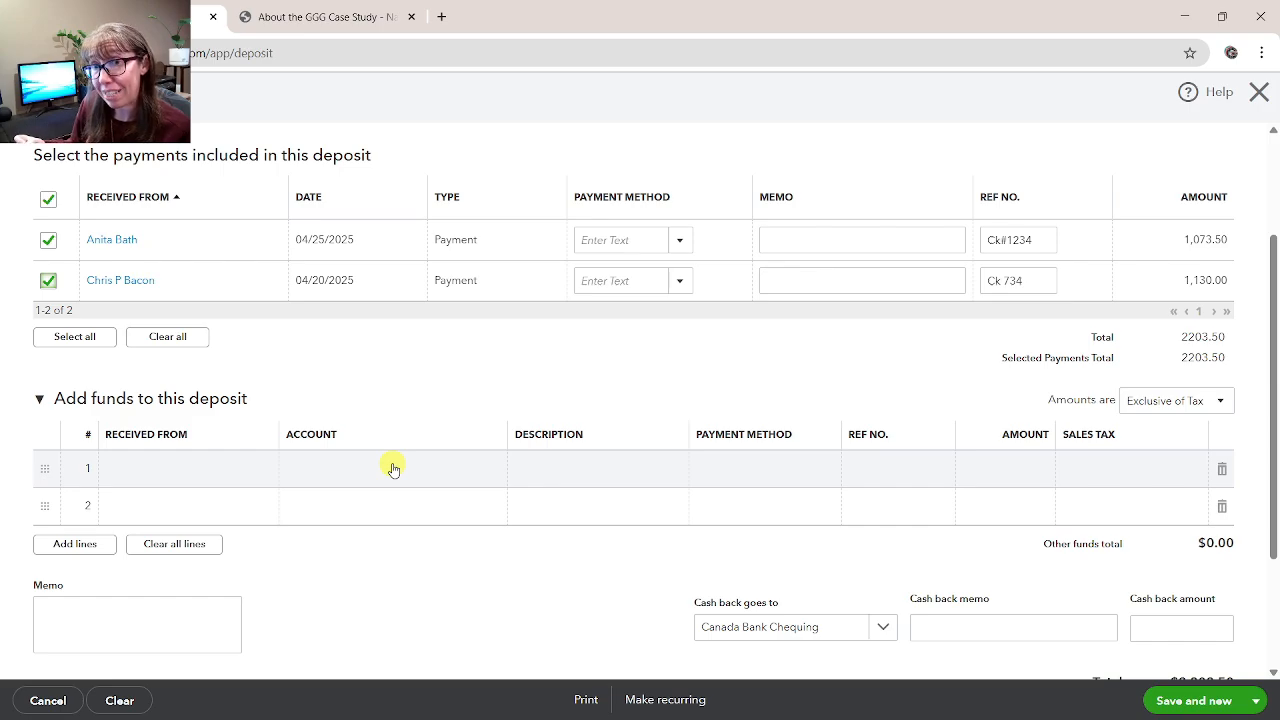
pyautogui.click(349, 469)
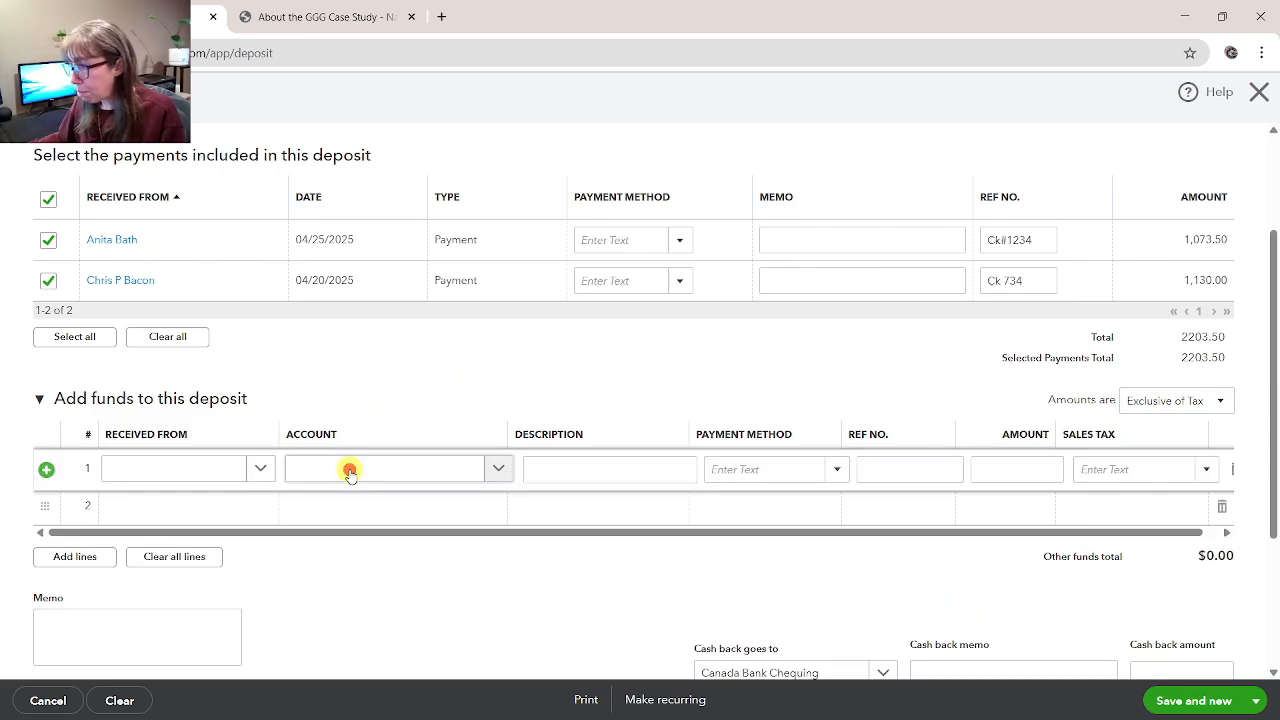
pyautogui.write('bank')
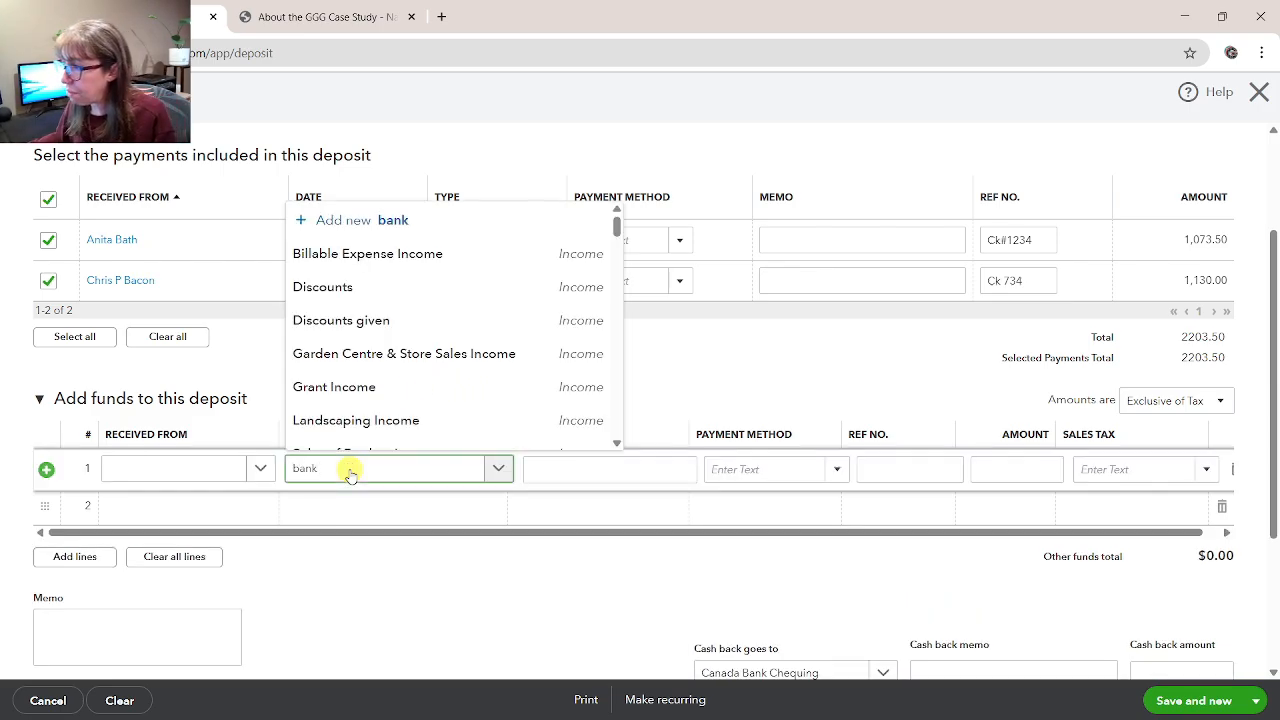
pyautogui.click(355, 252)
pyautogui.click(986, 471)
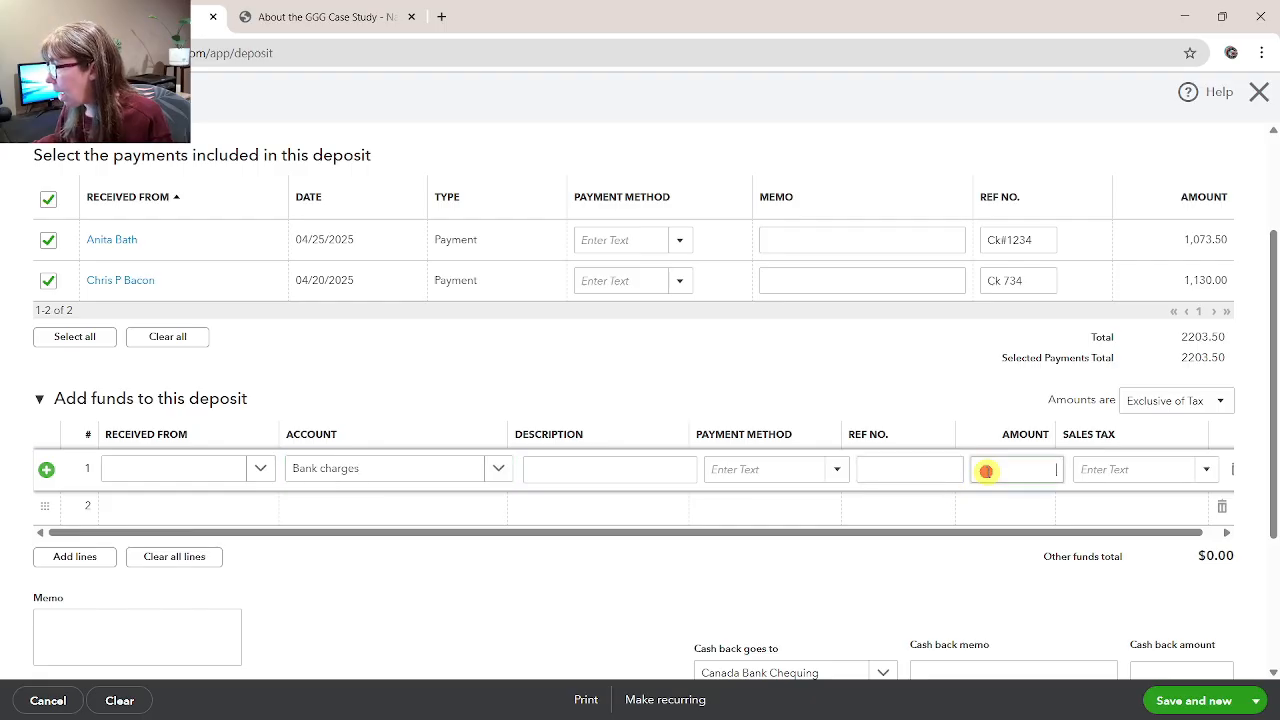
pyautogui.write('-')
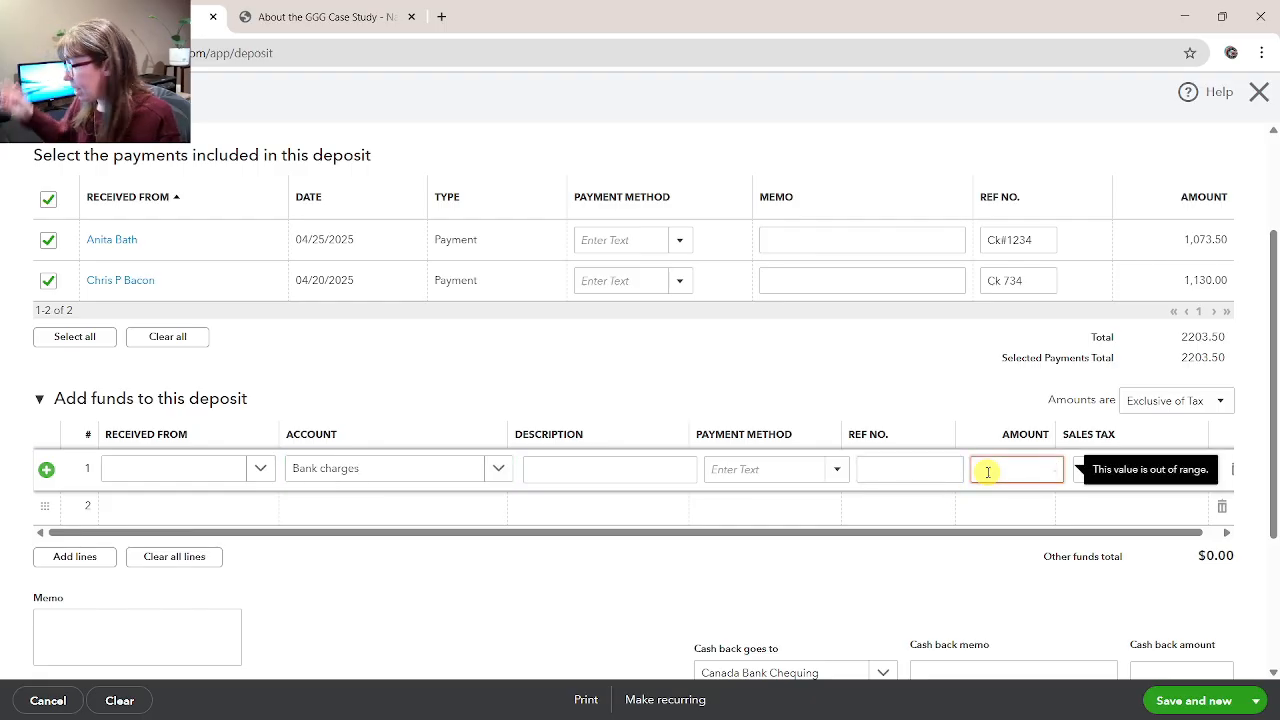
pyautogui.write('23.50')
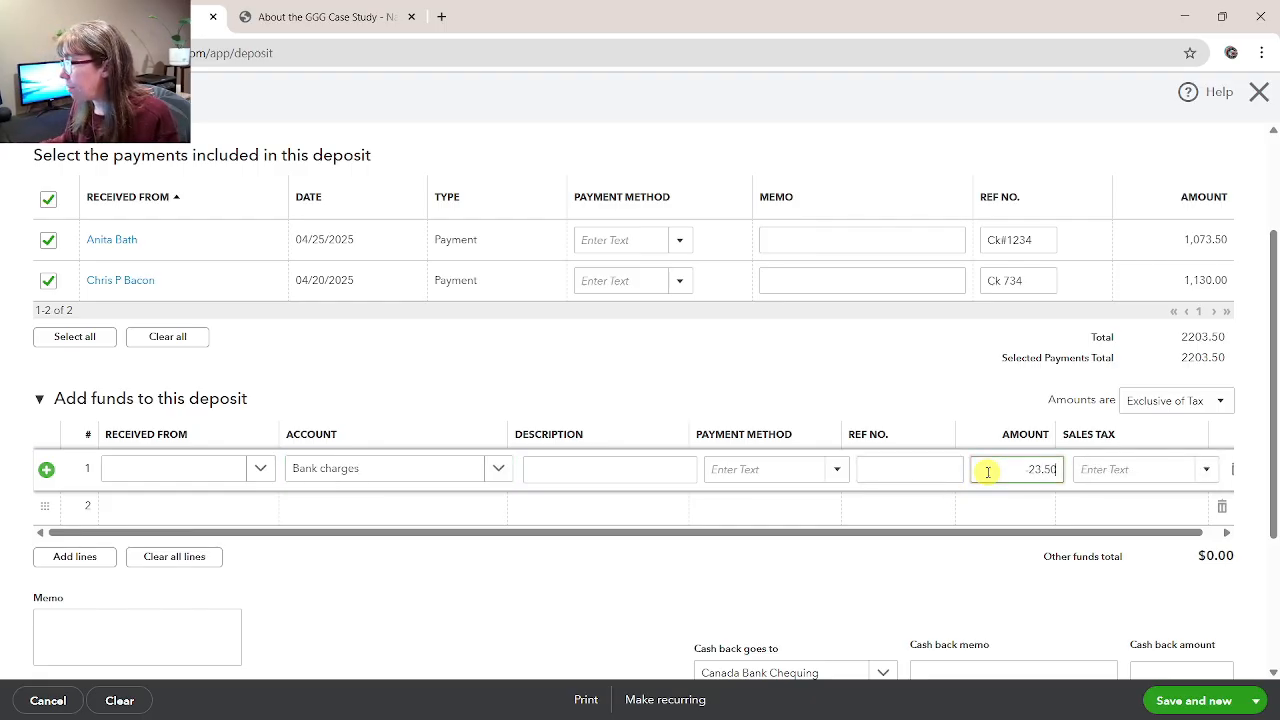
pyautogui.press('Tab')
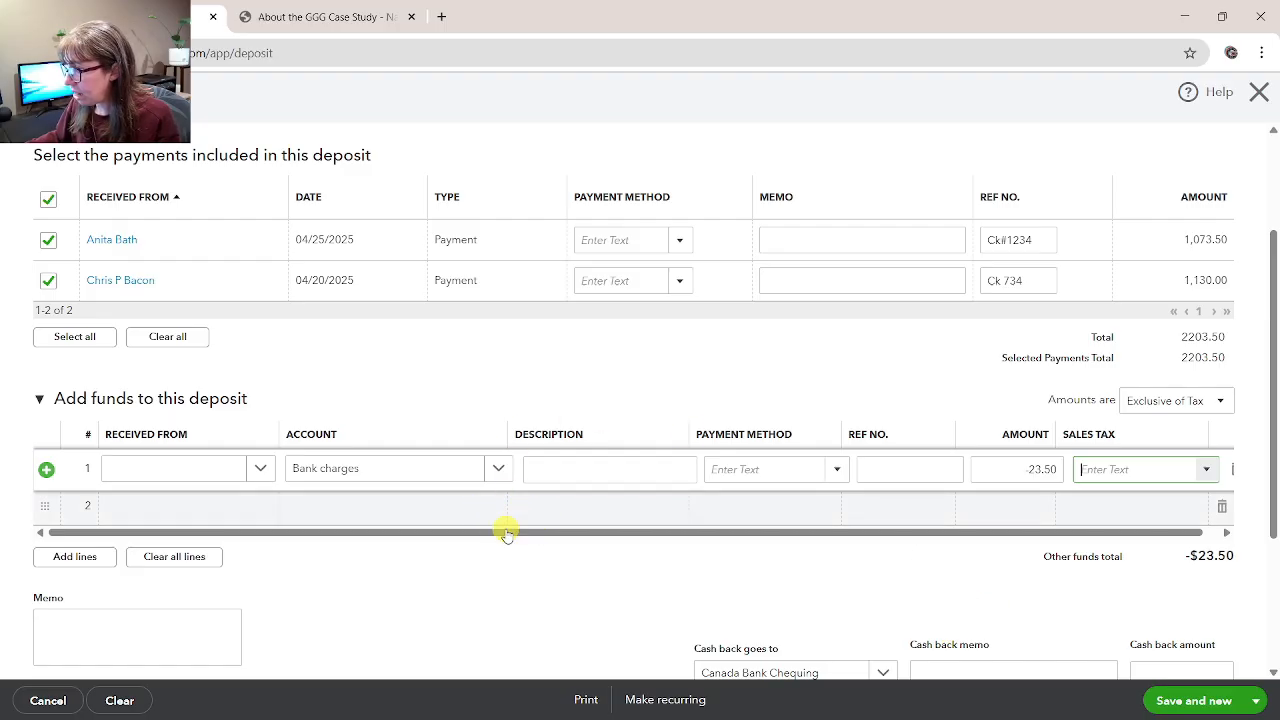
pyautogui.scroll(3, 918, 560)
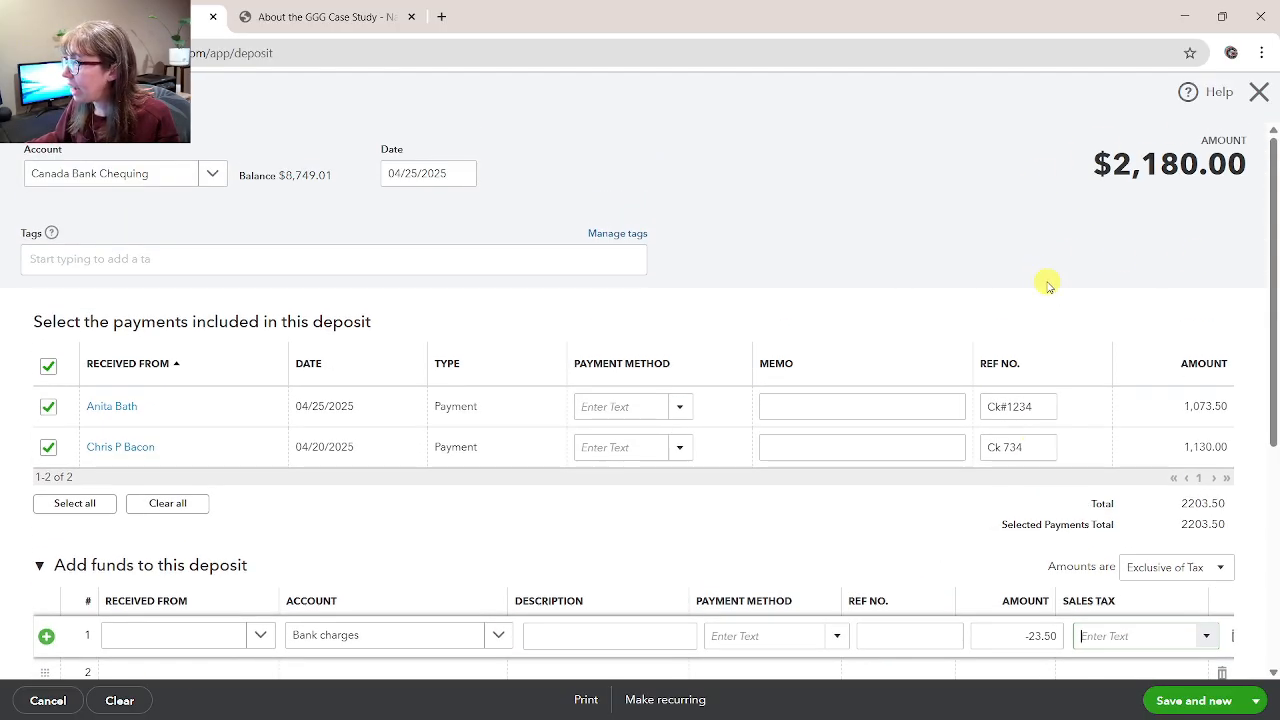
pyautogui.scroll(-2, 1094, 349)
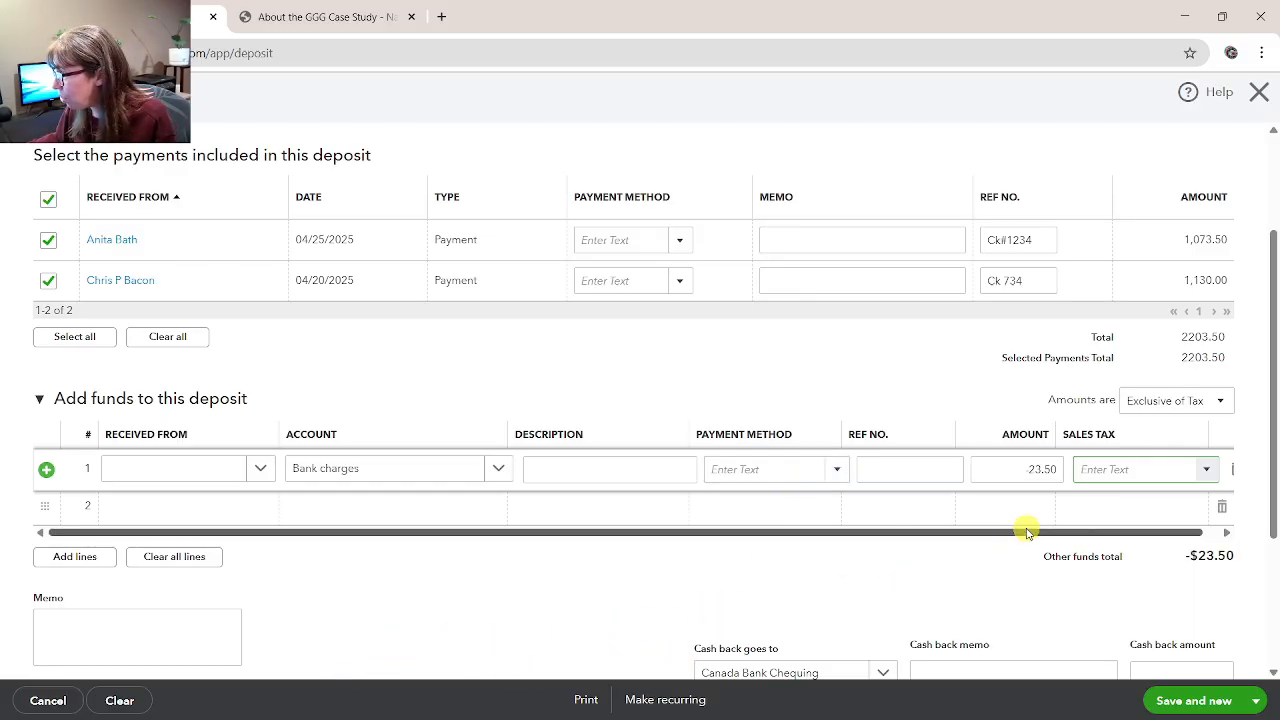
# Delete the Bank charges line from the new deposit and open the existing 04/25/2025 bank deposit without saving the new one
pyautogui.click(1160, 540)
pyautogui.click(1222, 470)
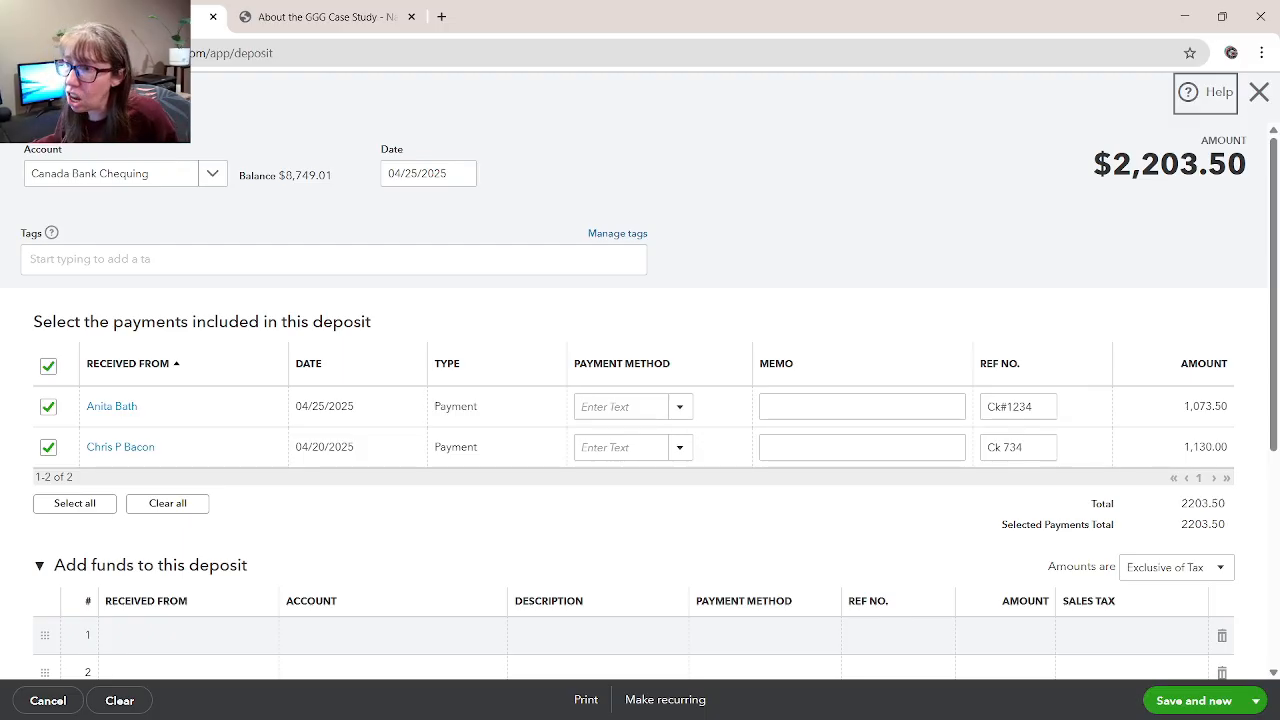
pyautogui.click(22, 92)
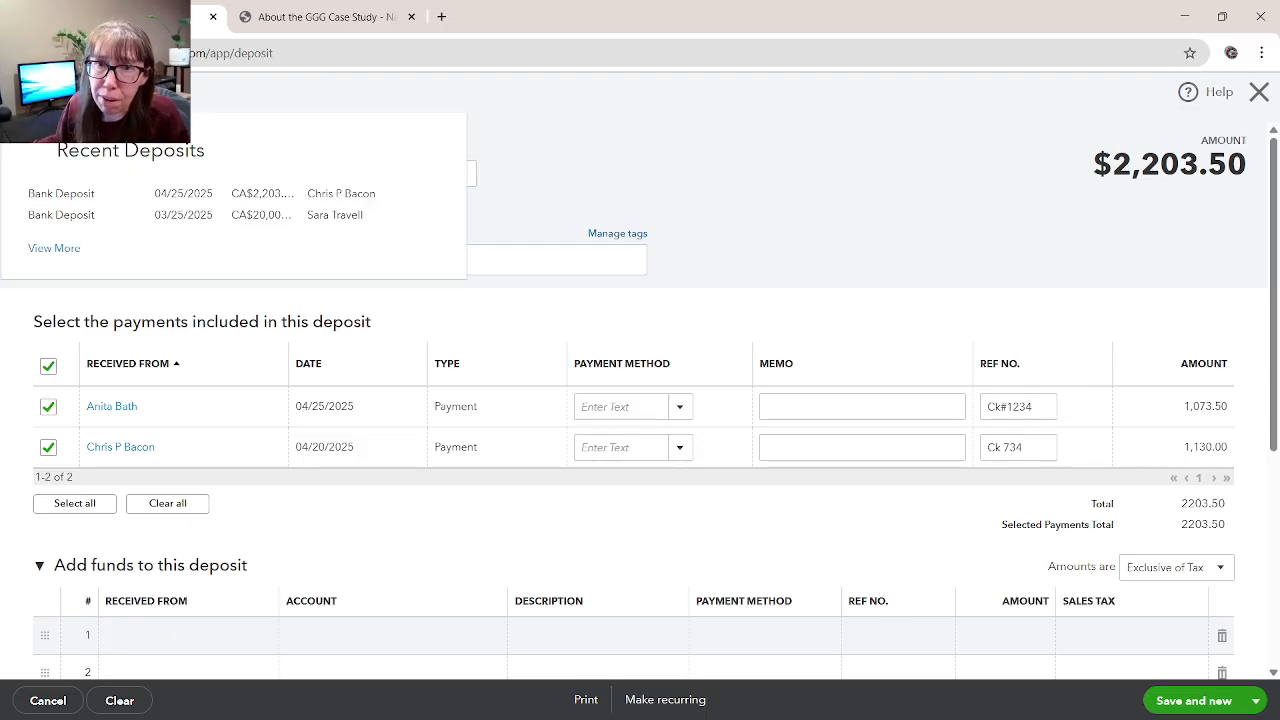
pyautogui.click(72, 200)
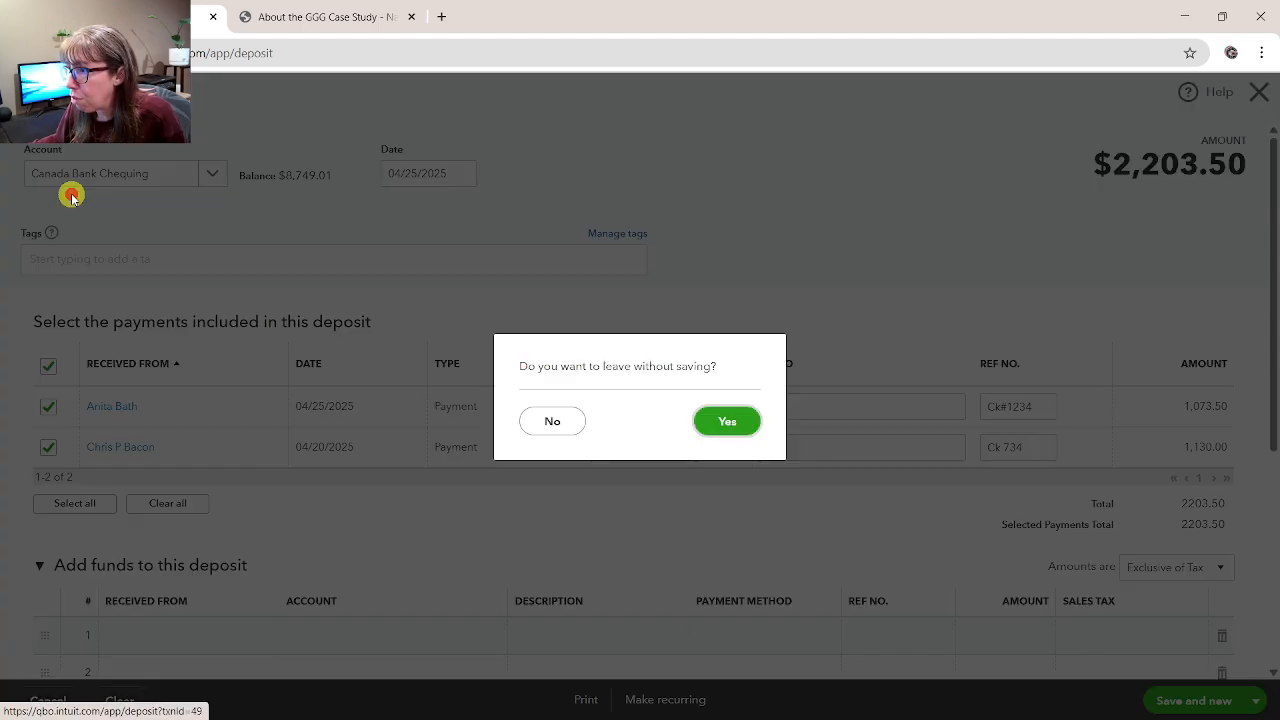
pyautogui.click(724, 421)
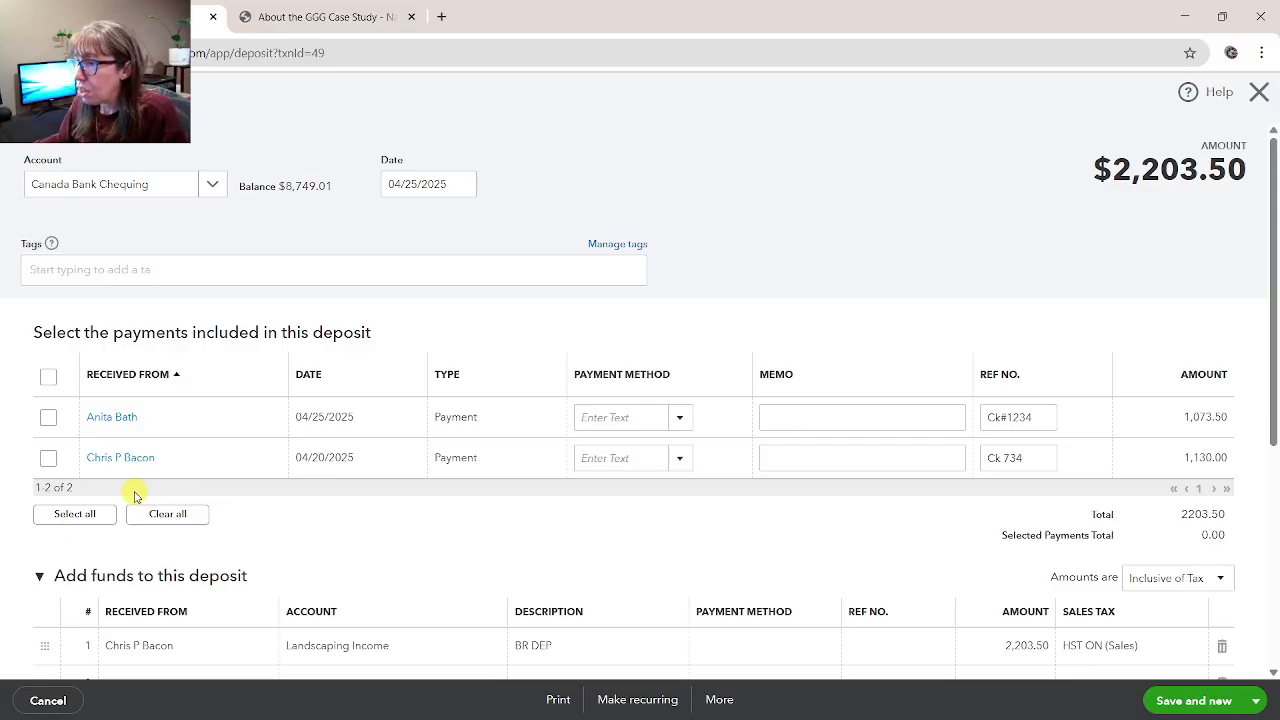
# Include the Ck#1234 and Ck 734 payments in the existing deposit and delete its 2,203.50 Landscaping Income line
pyautogui.click(48, 416)
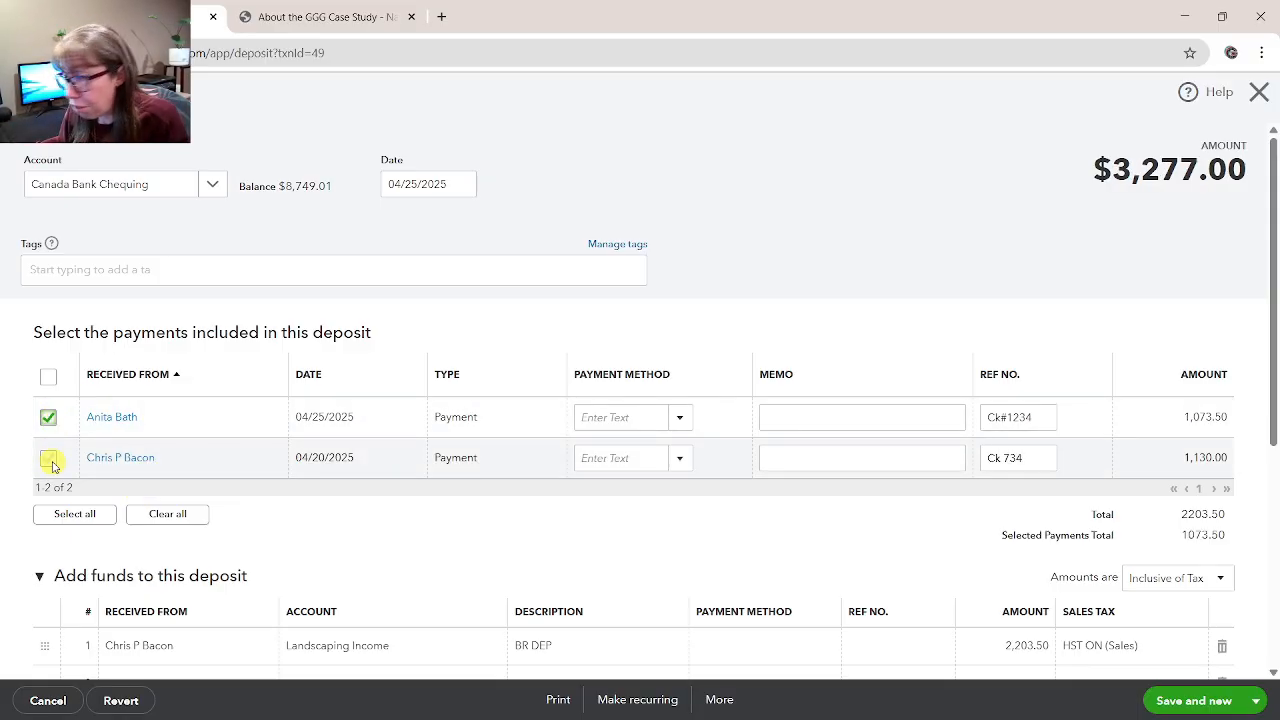
pyautogui.click(52, 462)
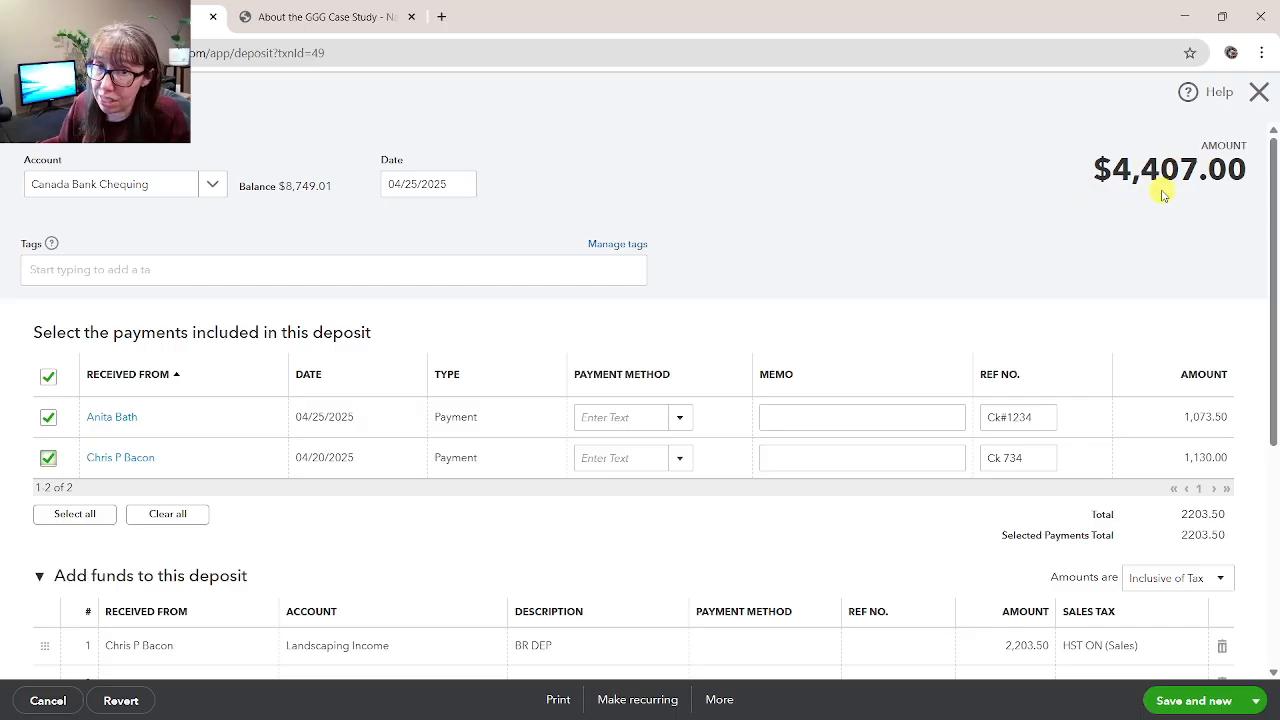
pyautogui.scroll(-5, 871, 280)
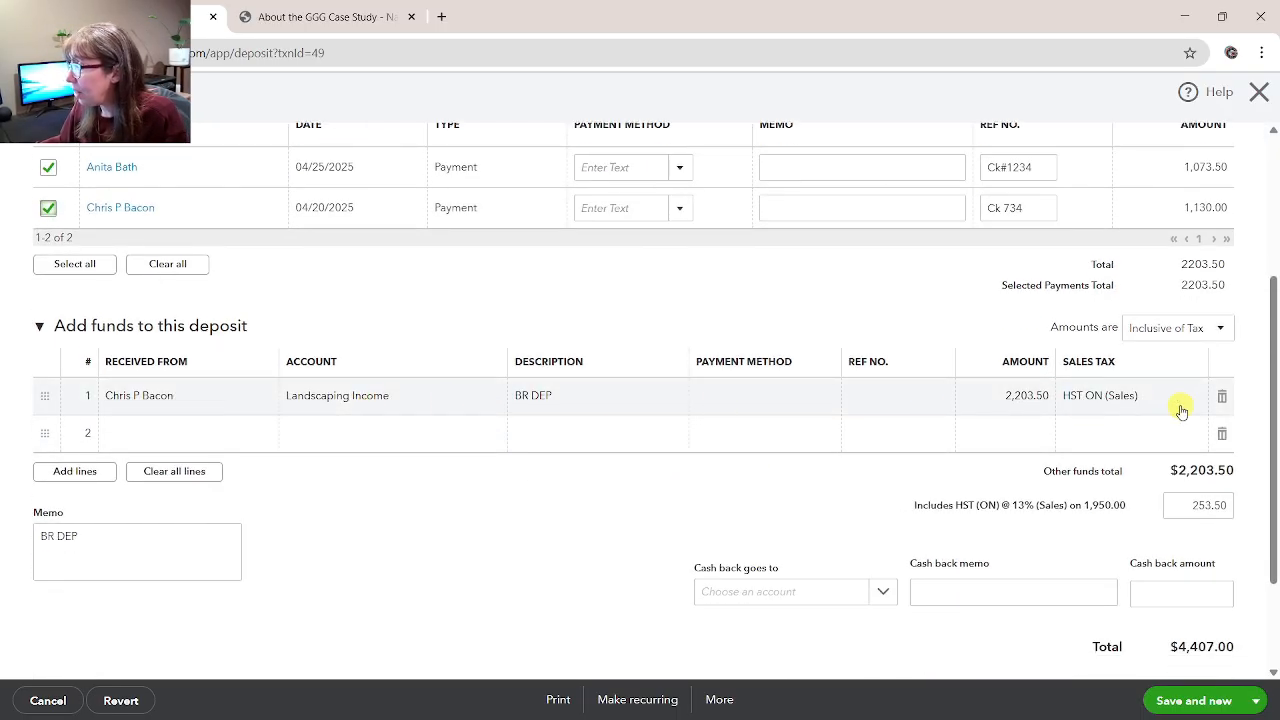
pyautogui.click(1222, 400)
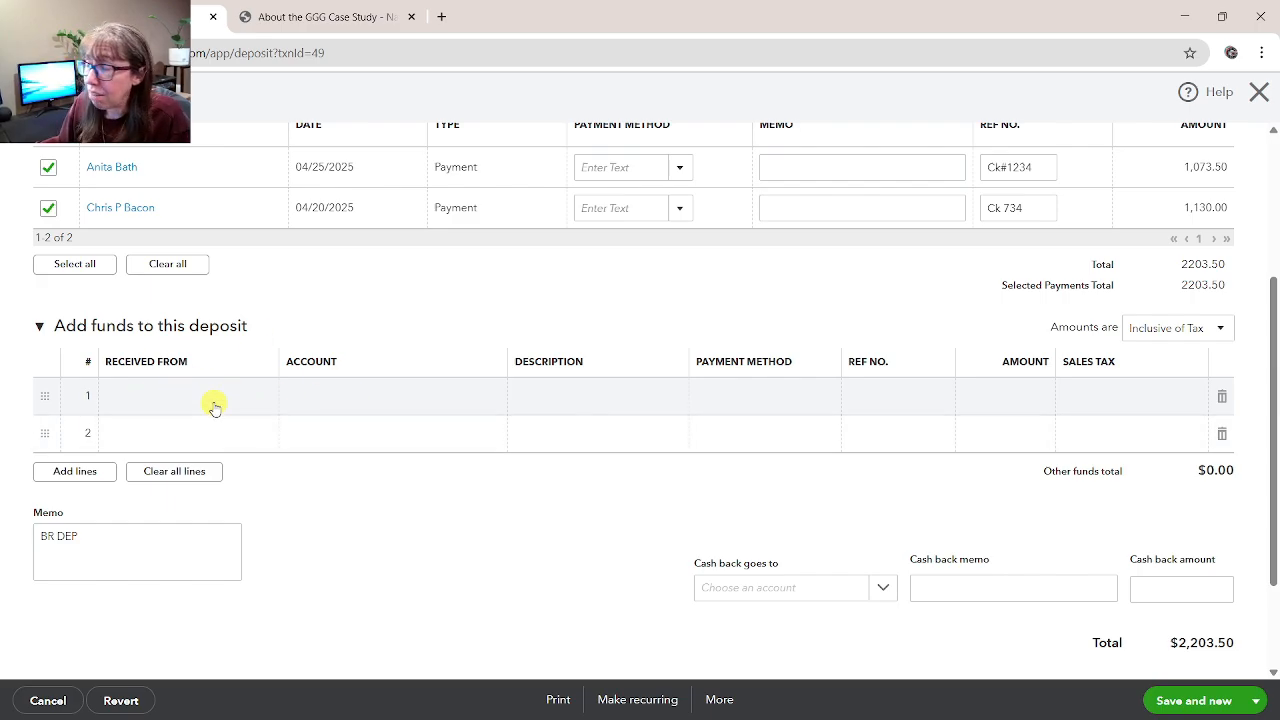
pyautogui.scroll(5, 609, 418)
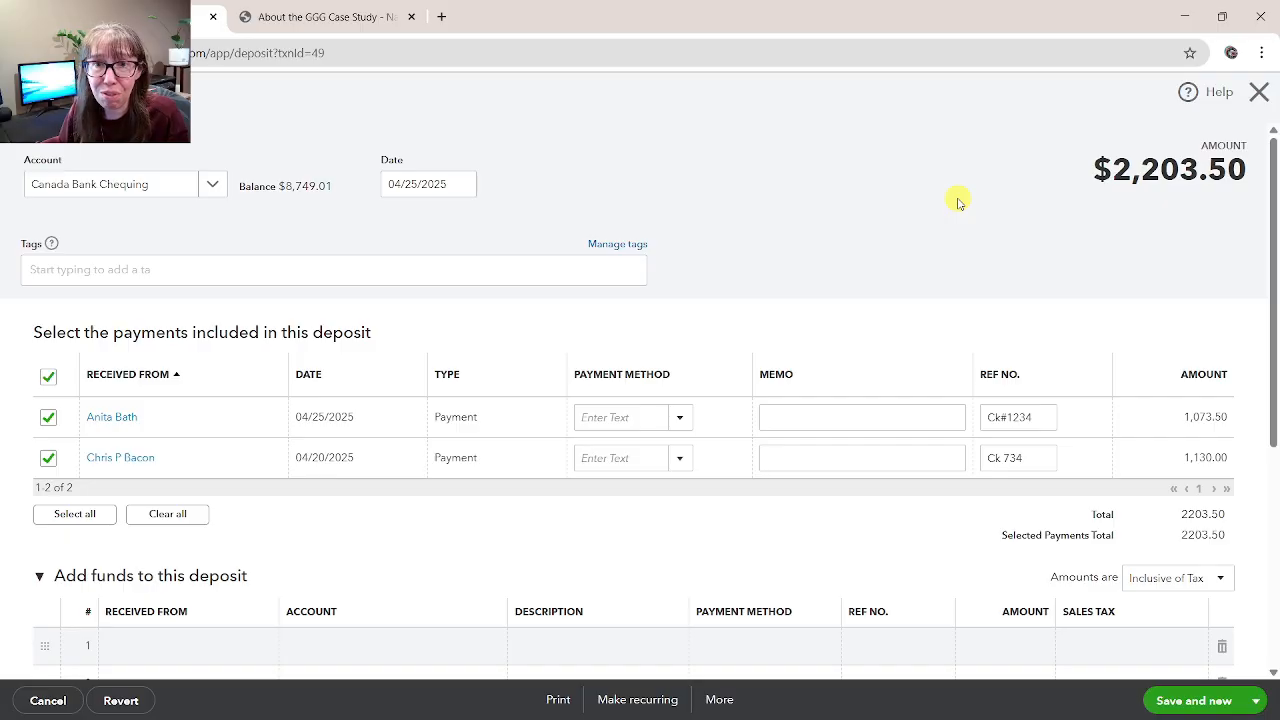
# Check the deposit's online banking match with the bank deposit slip in view, and save the edited deposit
pyautogui.click(1222, 16)
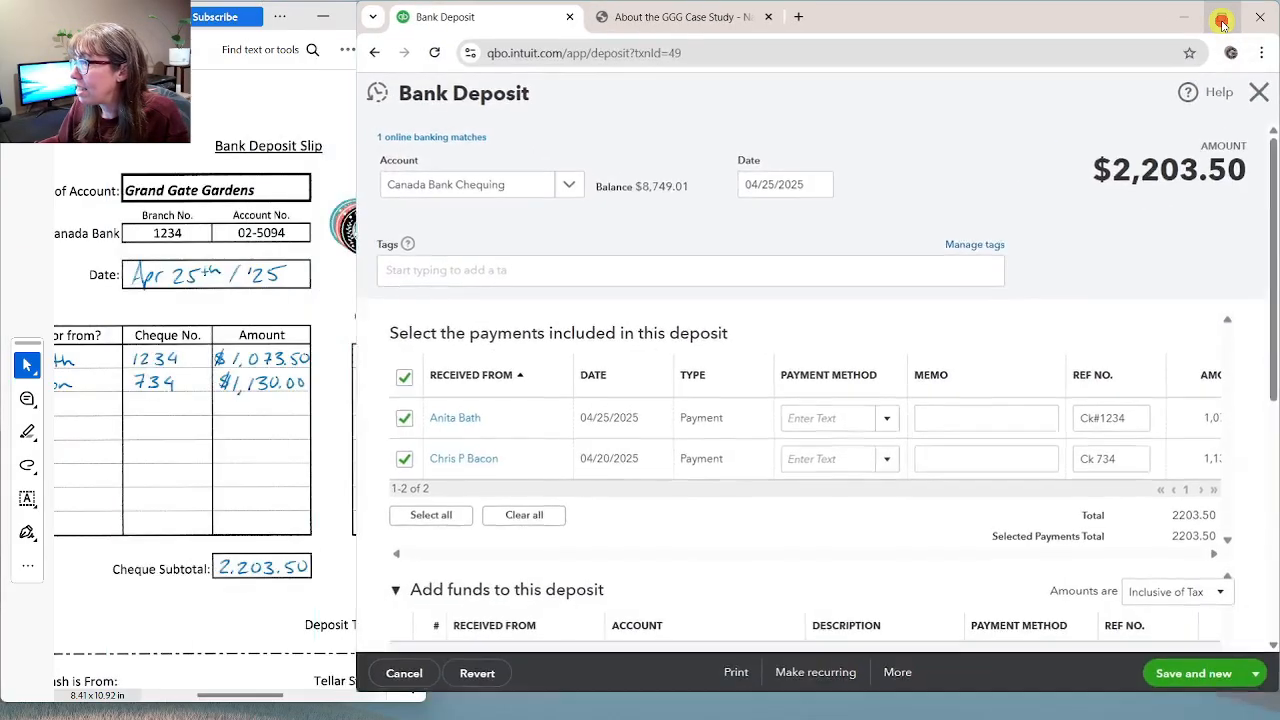
pyautogui.click(393, 136)
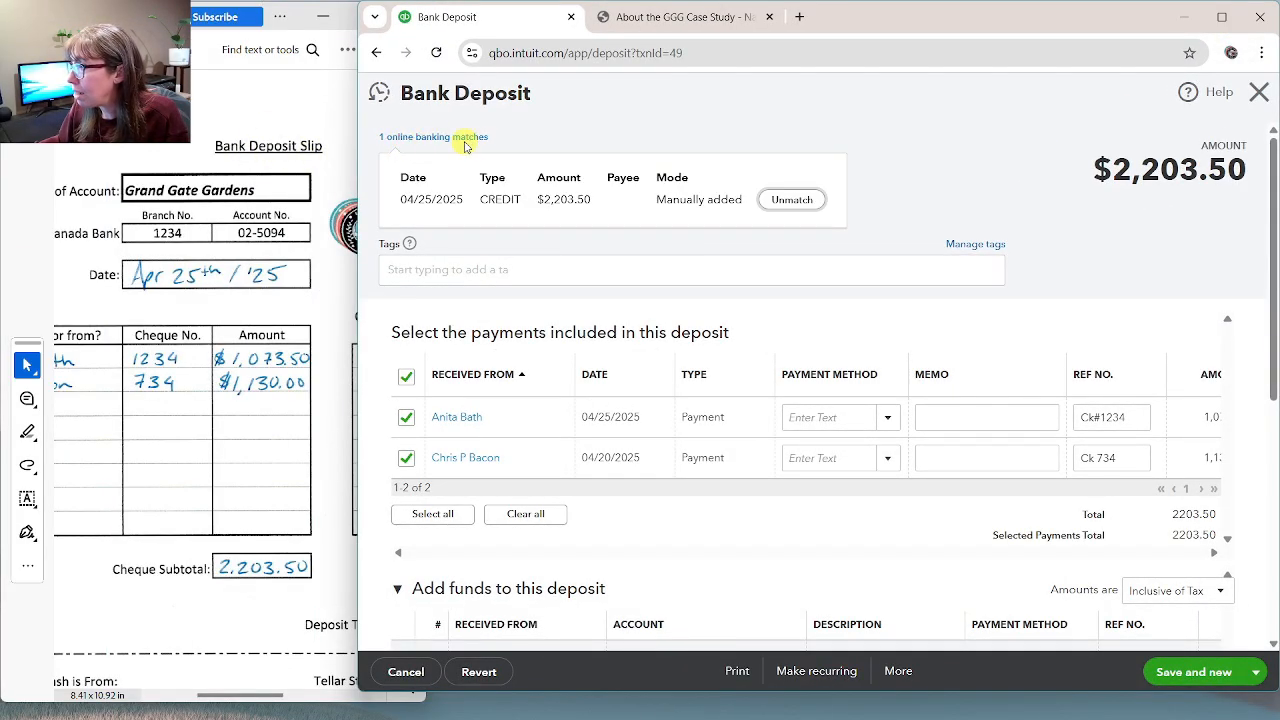
pyautogui.click(903, 130)
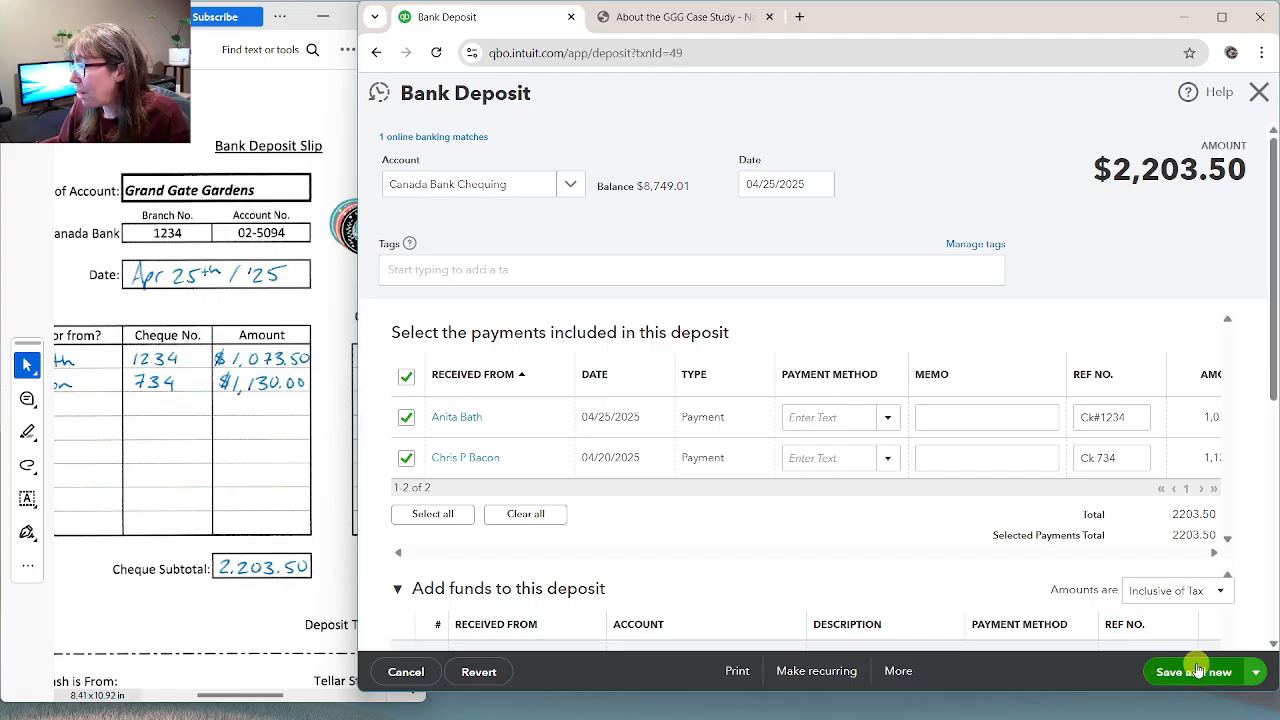
pyautogui.click(1260, 680)
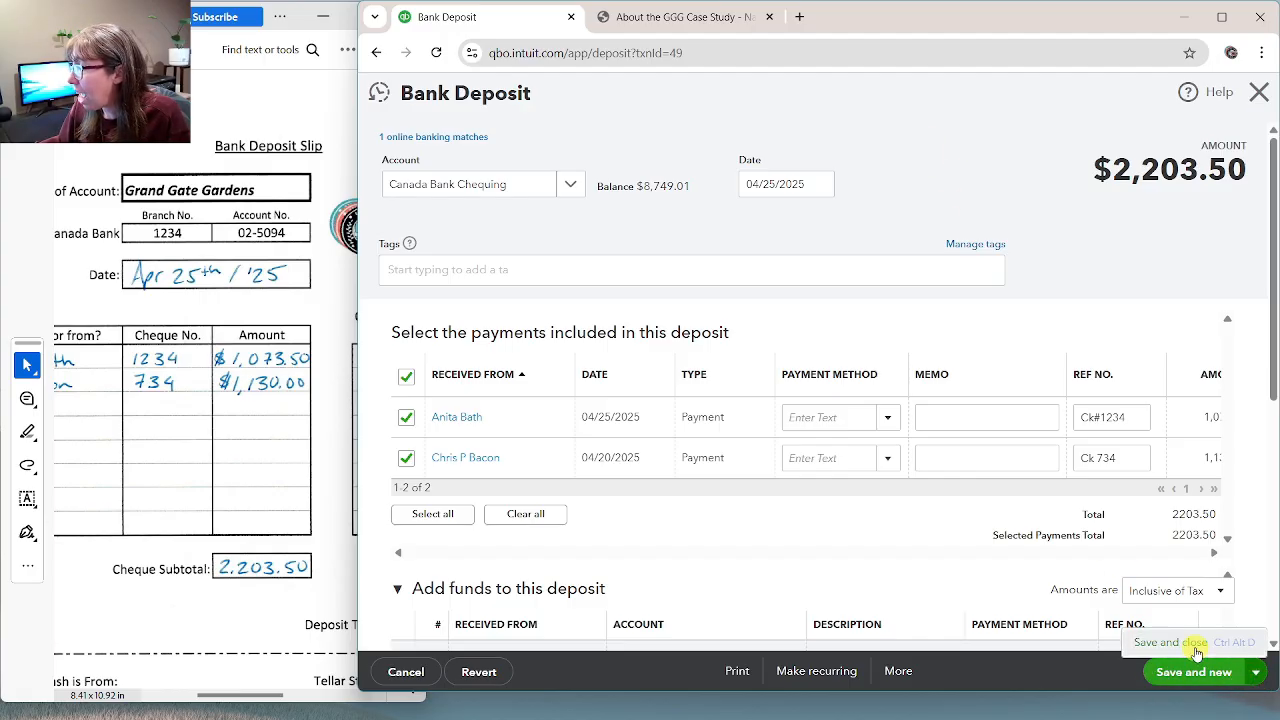
pyautogui.click(1208, 682)
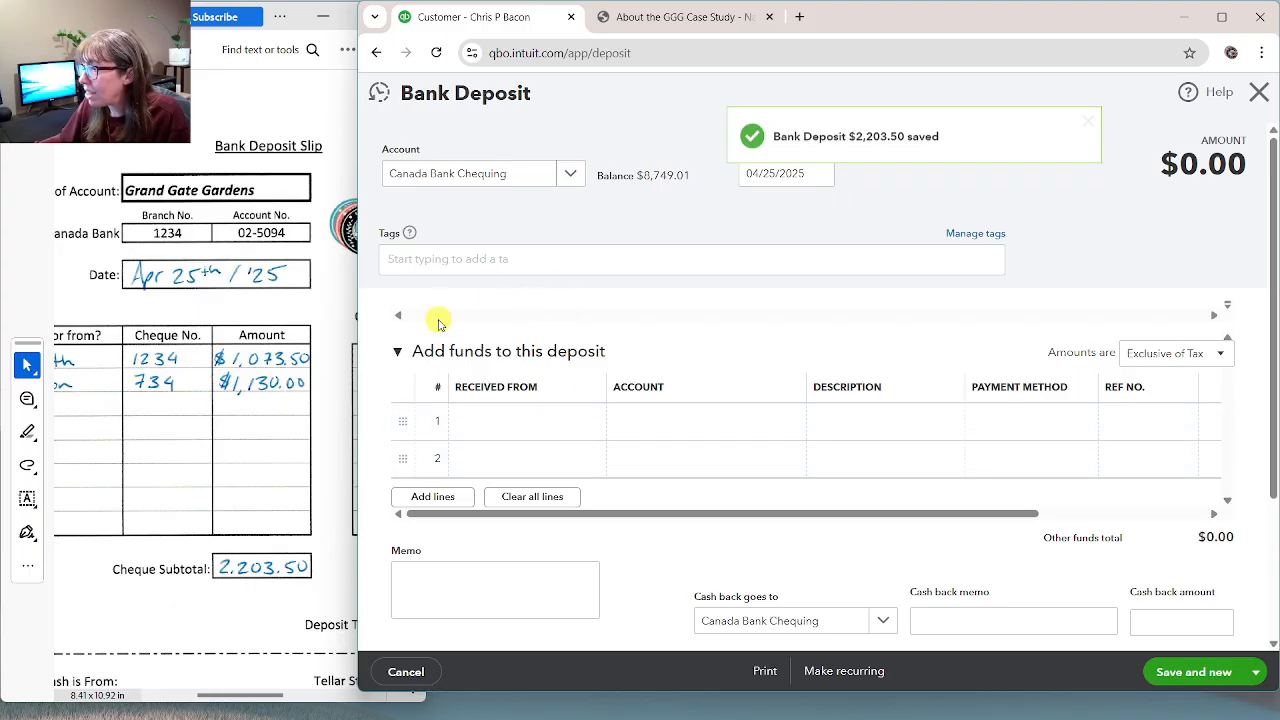
# Reopen the saved 04/25/2025 deposit from the recent deposits, check its payments against the deposit slip, and close it
pyautogui.click(1222, 17)
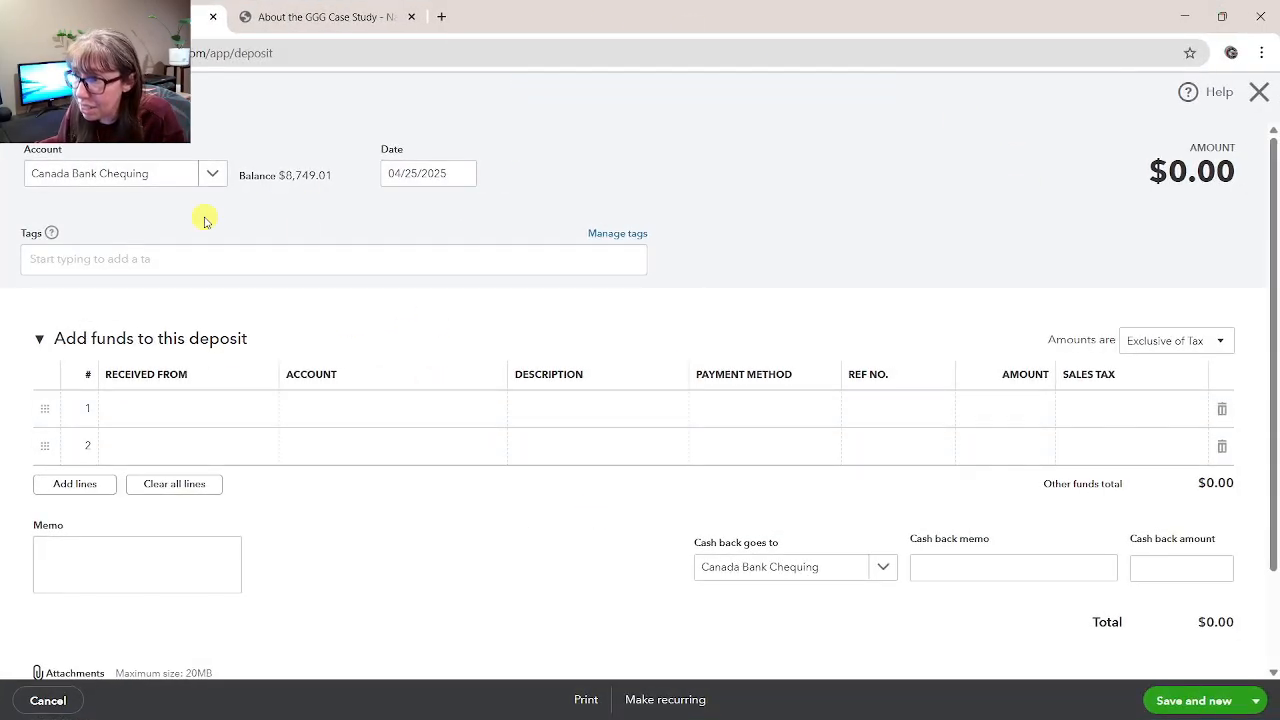
pyautogui.click(24, 92)
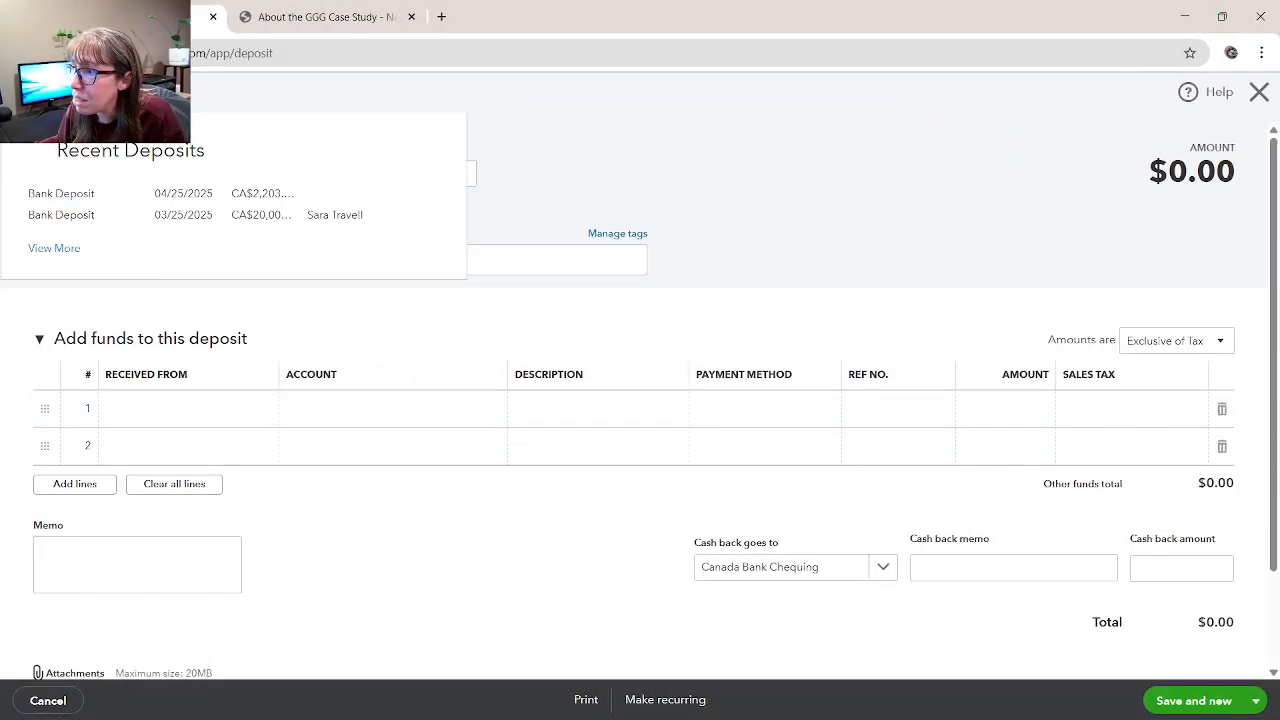
pyautogui.click(80, 194)
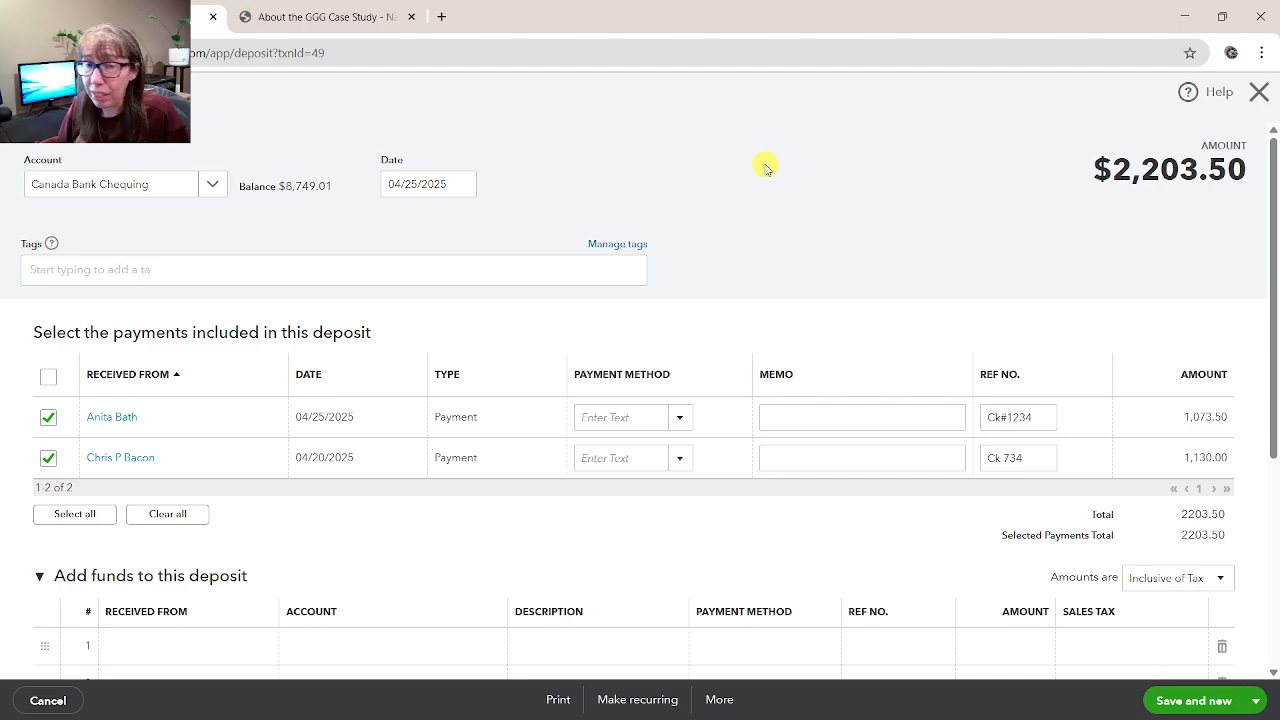
pyautogui.click(1228, 27)
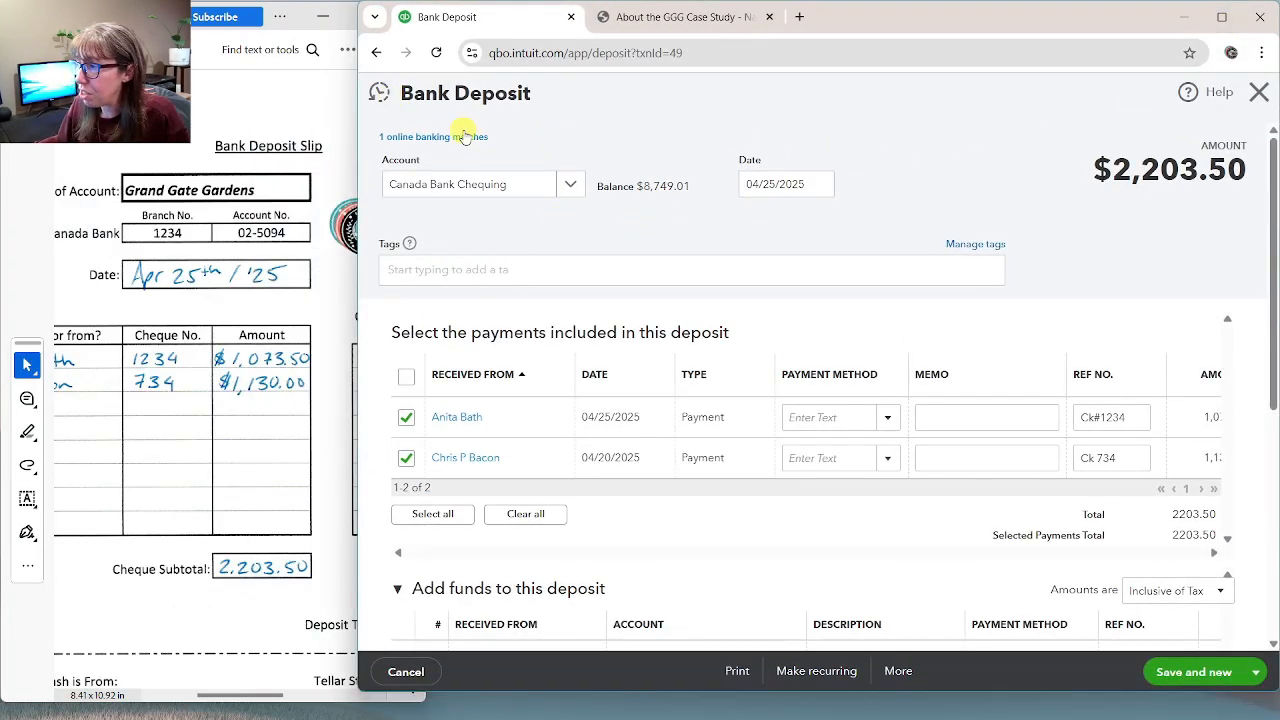
pyautogui.click(381, 93)
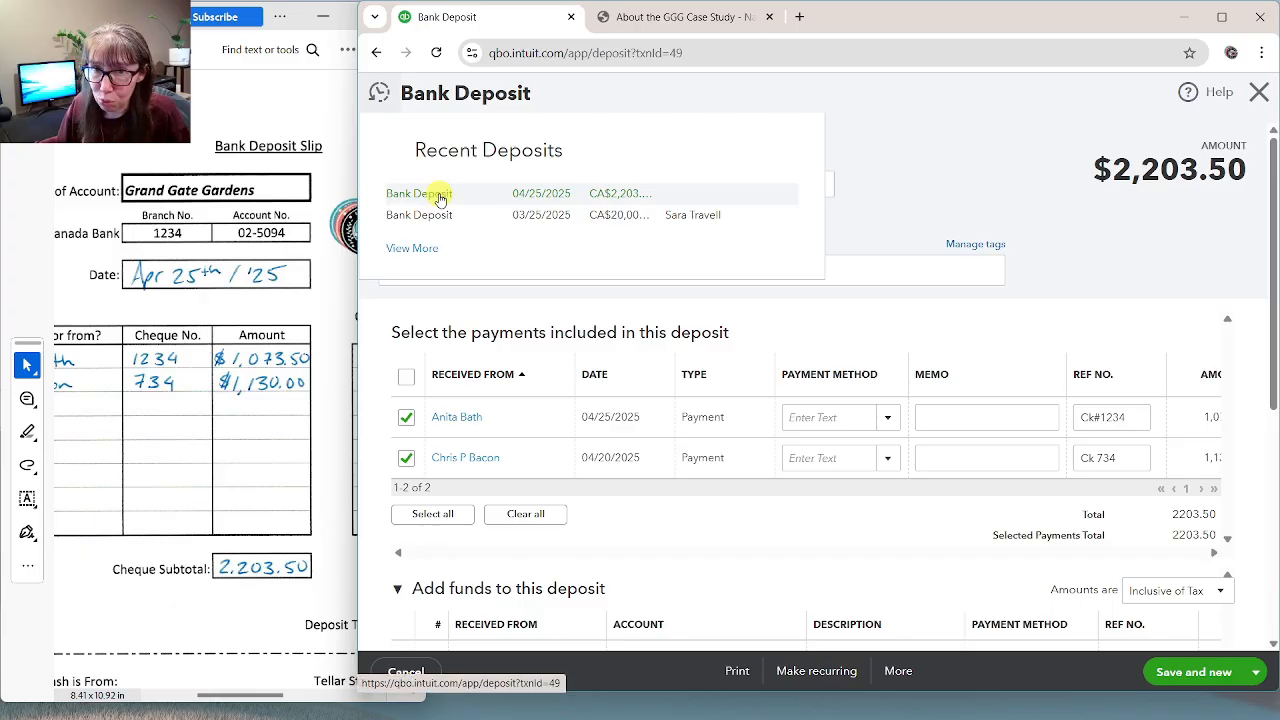
pyautogui.click(943, 138)
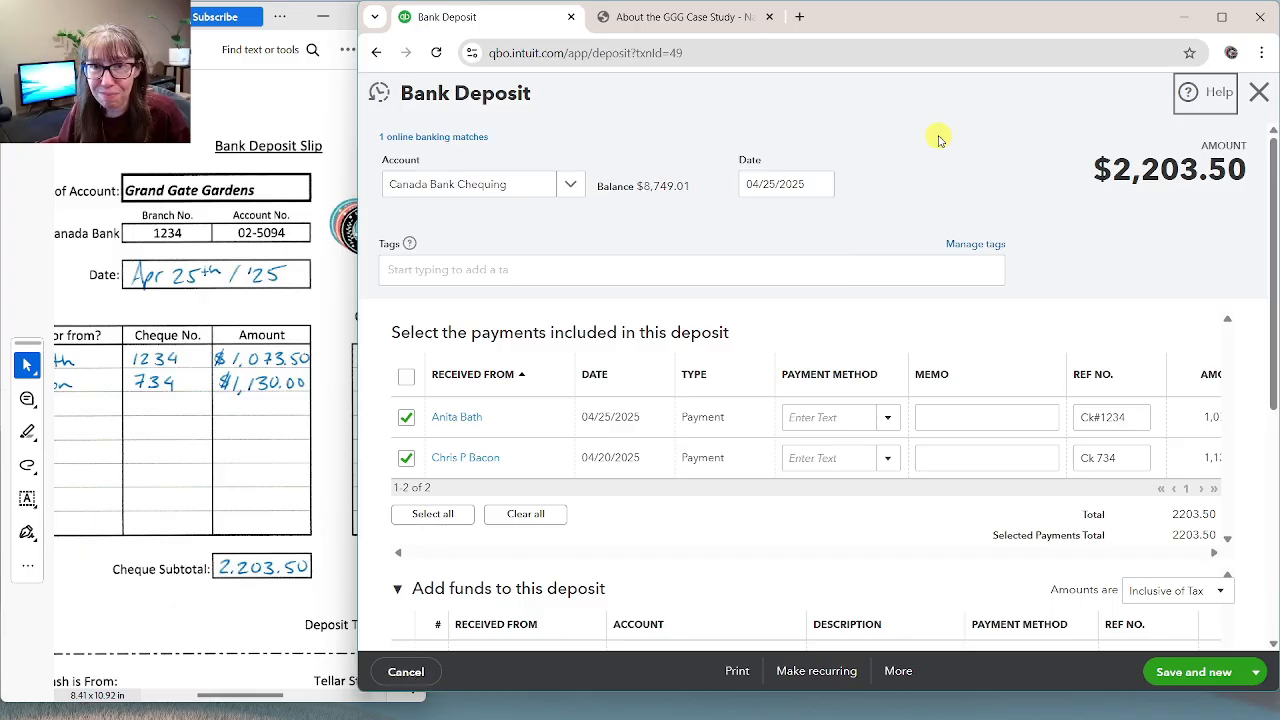
pyautogui.click(1257, 93)
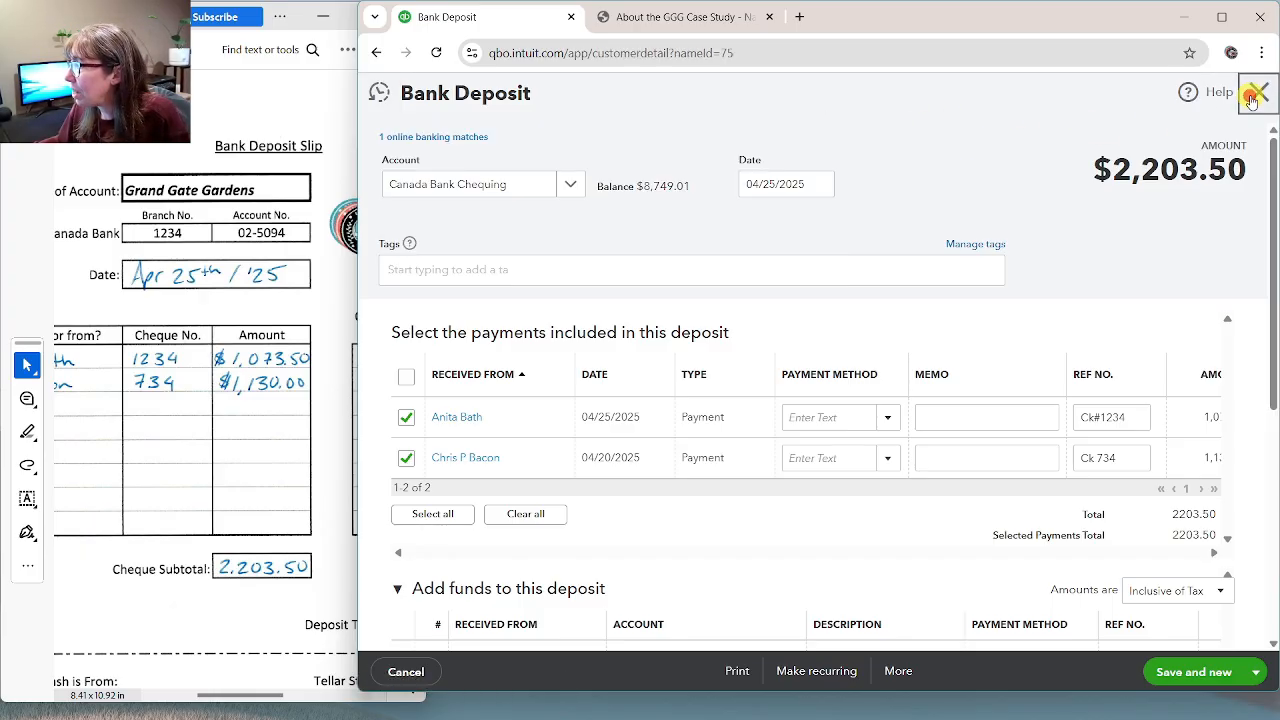